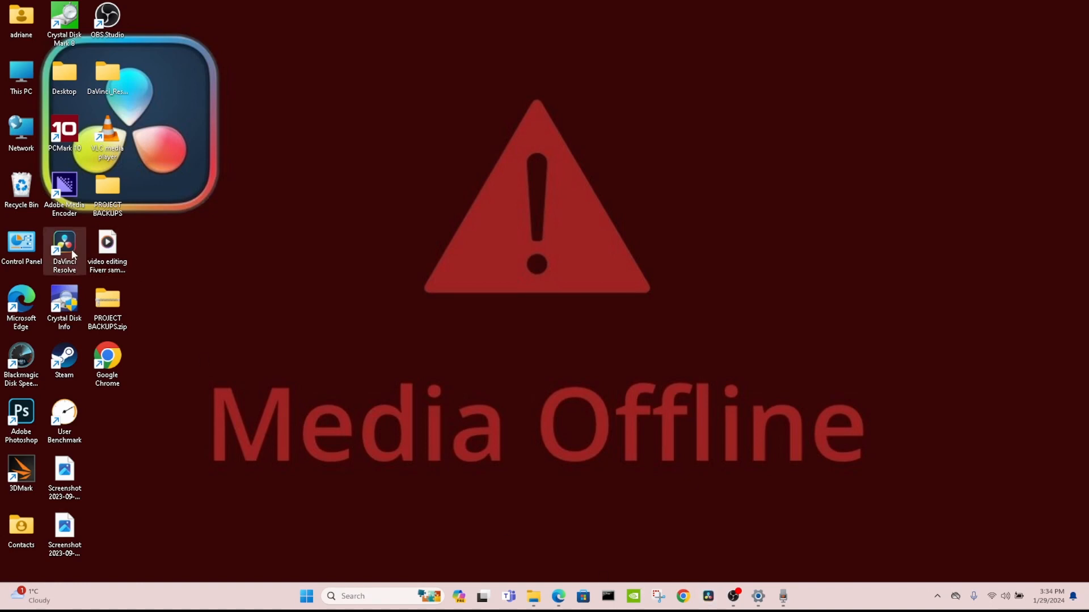
# Step: Launch DaVinci Resolve and shrink the project thumbnails in the project manager to the smallest size
pyautogui.click(711, 592)
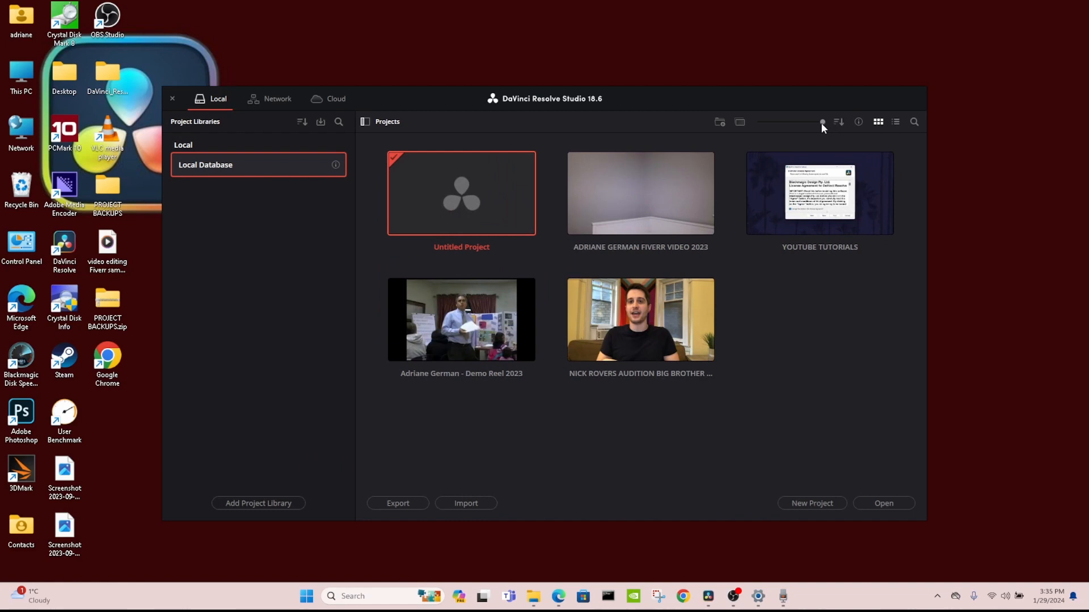
pyautogui.moveTo(822, 123); pyautogui.dragTo(756, 124)
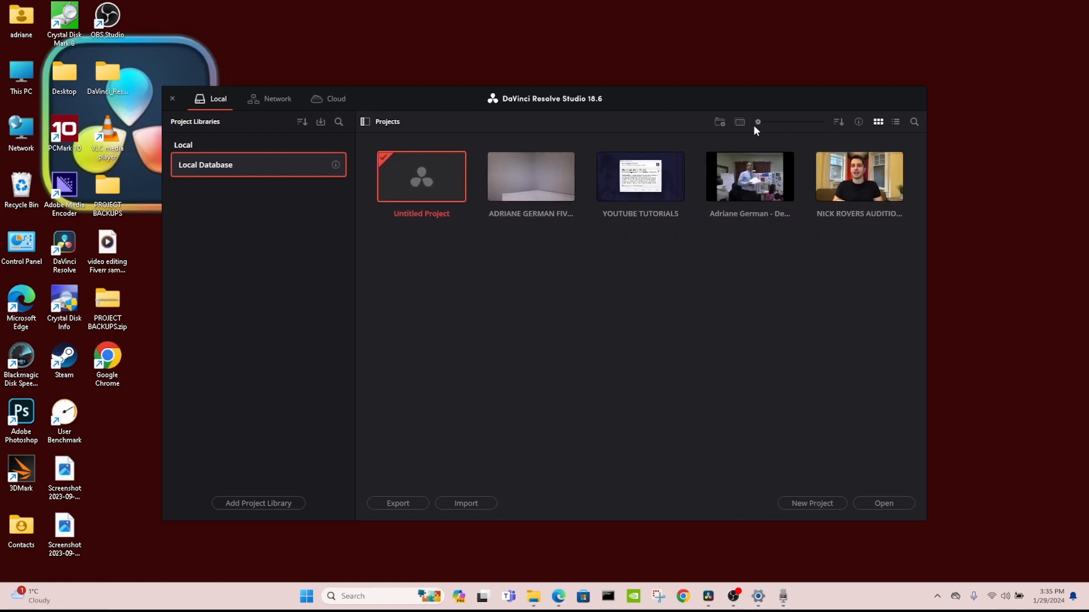
pyautogui.moveTo(756, 125); pyautogui.dragTo(316, 122)
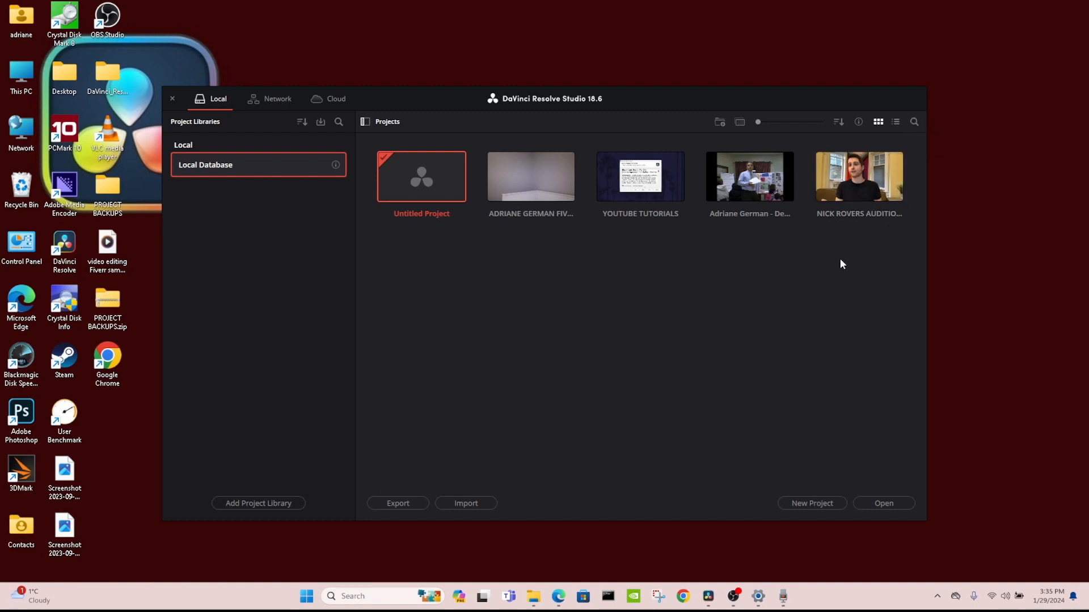
# Step: Examine the Local Database details and look through the network and cloud project libraries
pyautogui.click(336, 165)
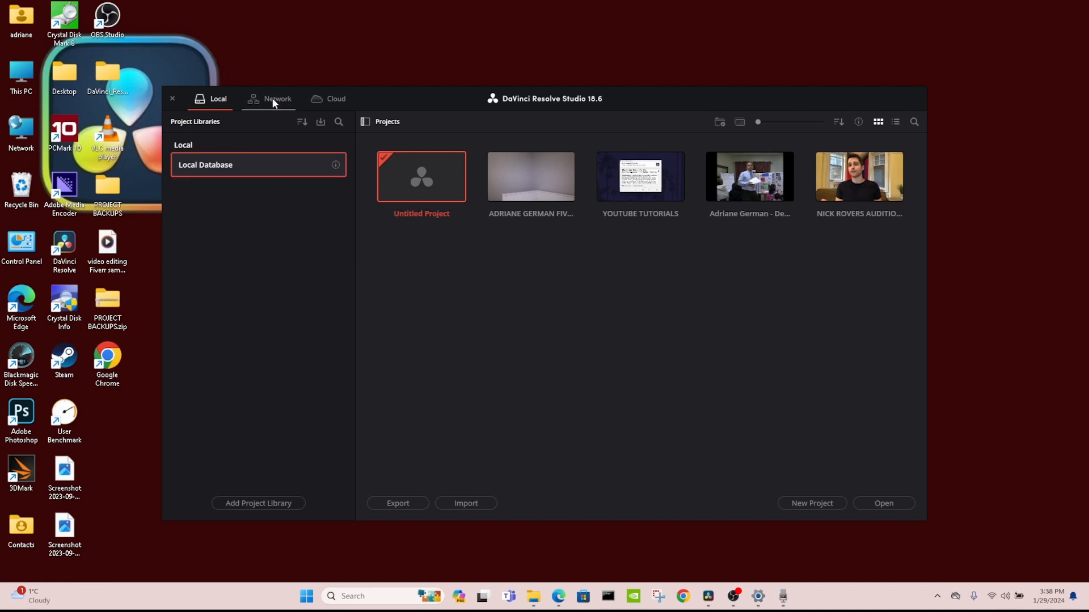
pyautogui.click(275, 97)
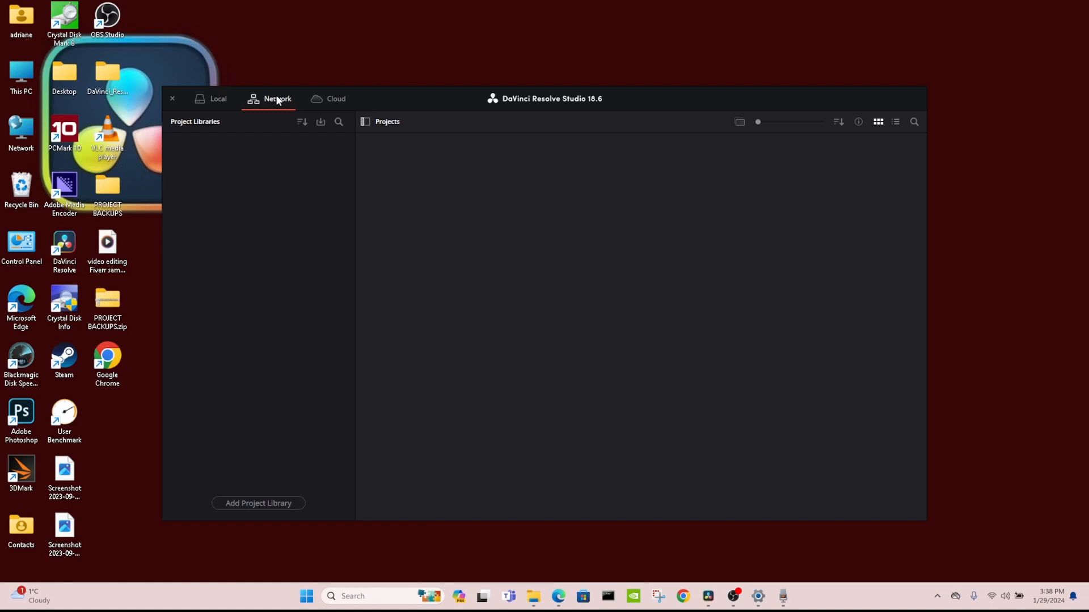
pyautogui.click(335, 107)
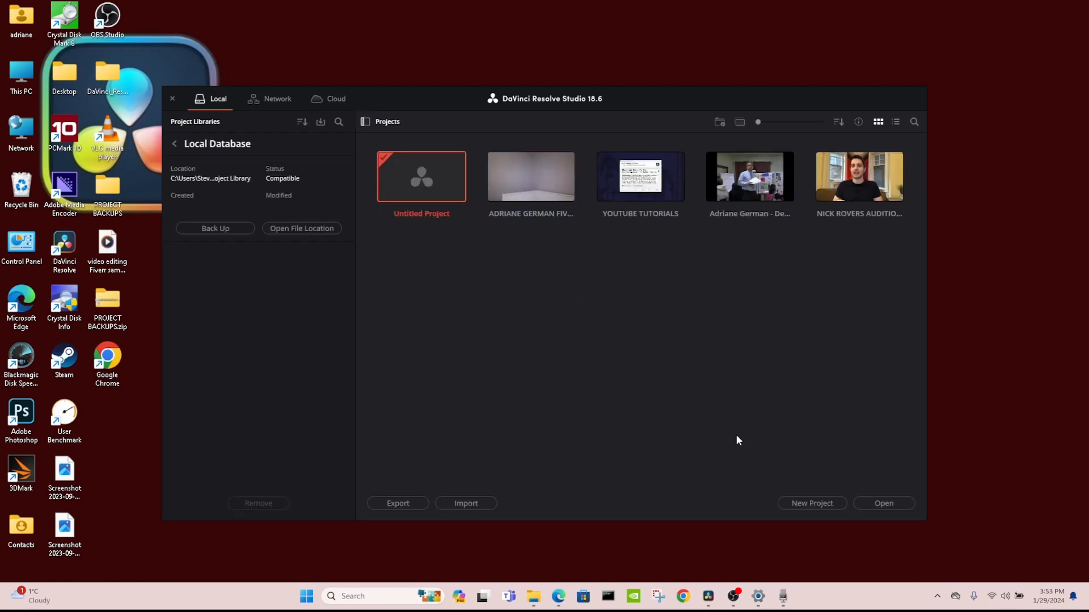
# Step: Create a new project named Test Tutorial in the local database
pyautogui.click(825, 504)
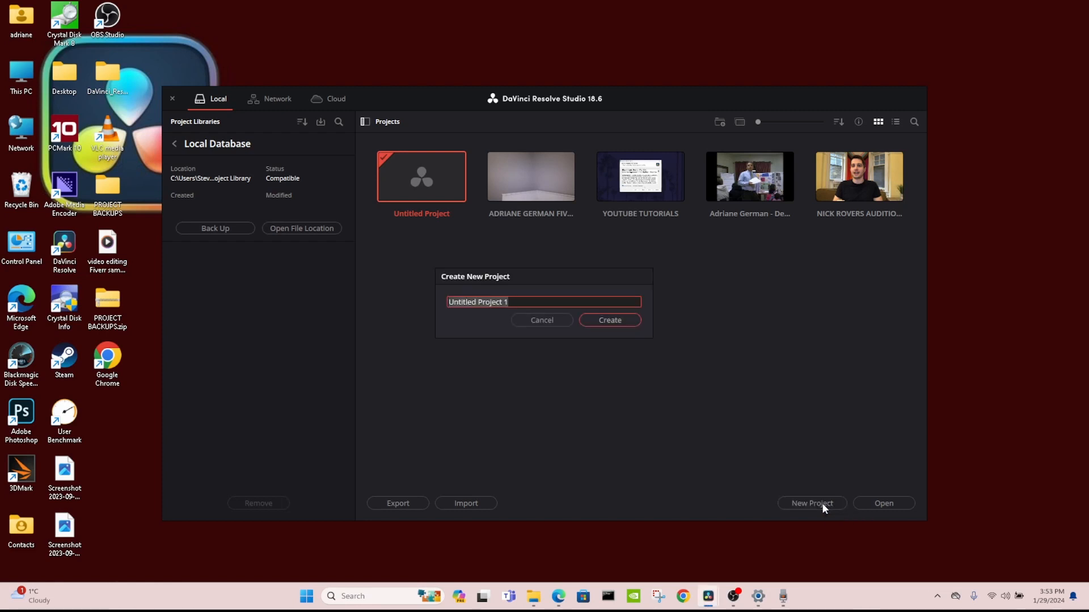
pyautogui.write('Test')
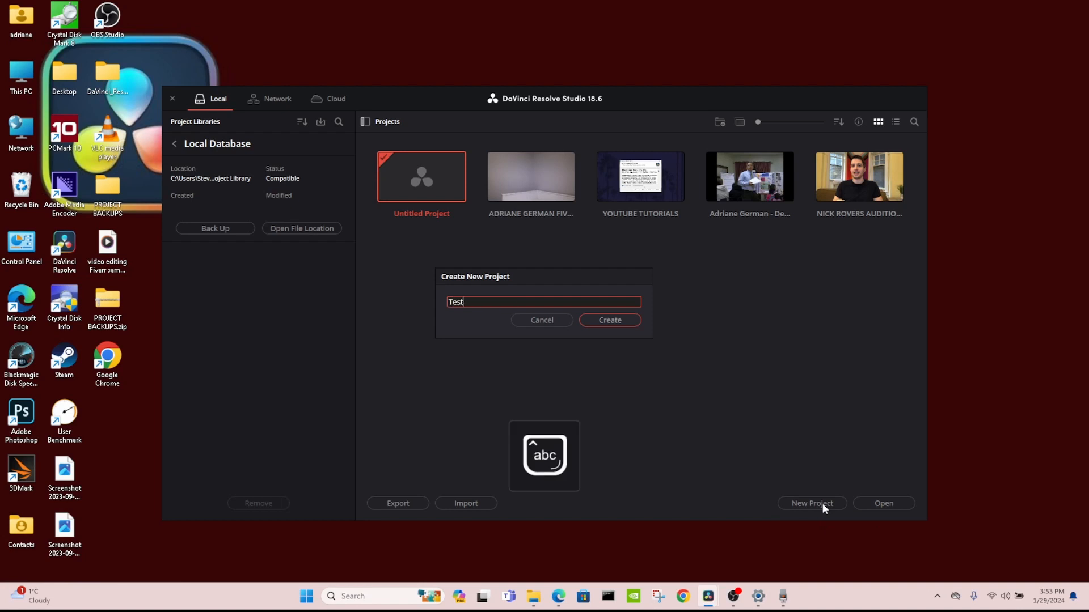
pyautogui.write(' Tutorial')
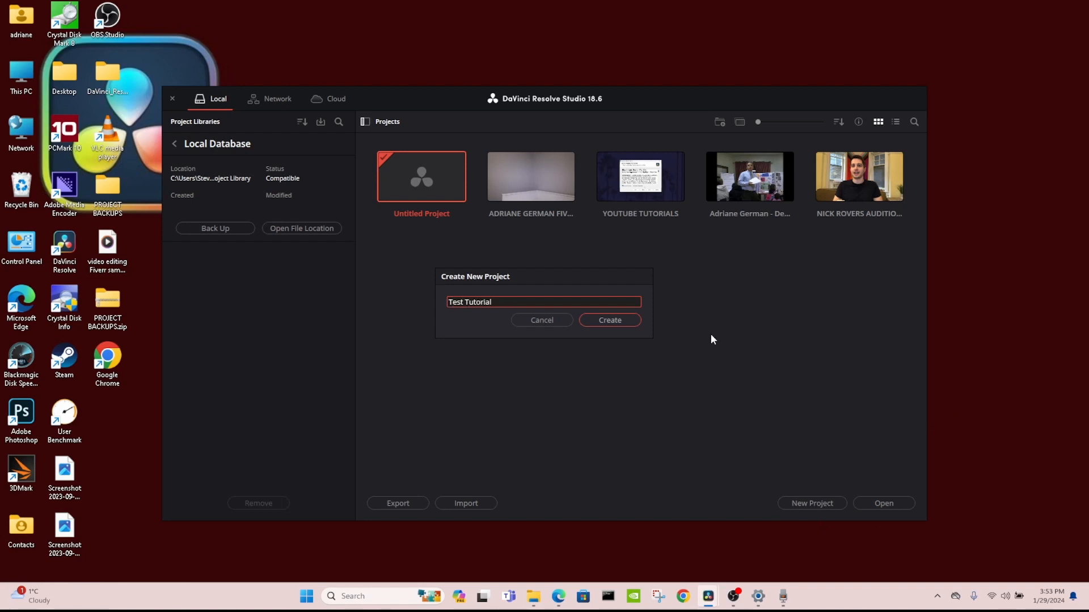
pyautogui.click(623, 321)
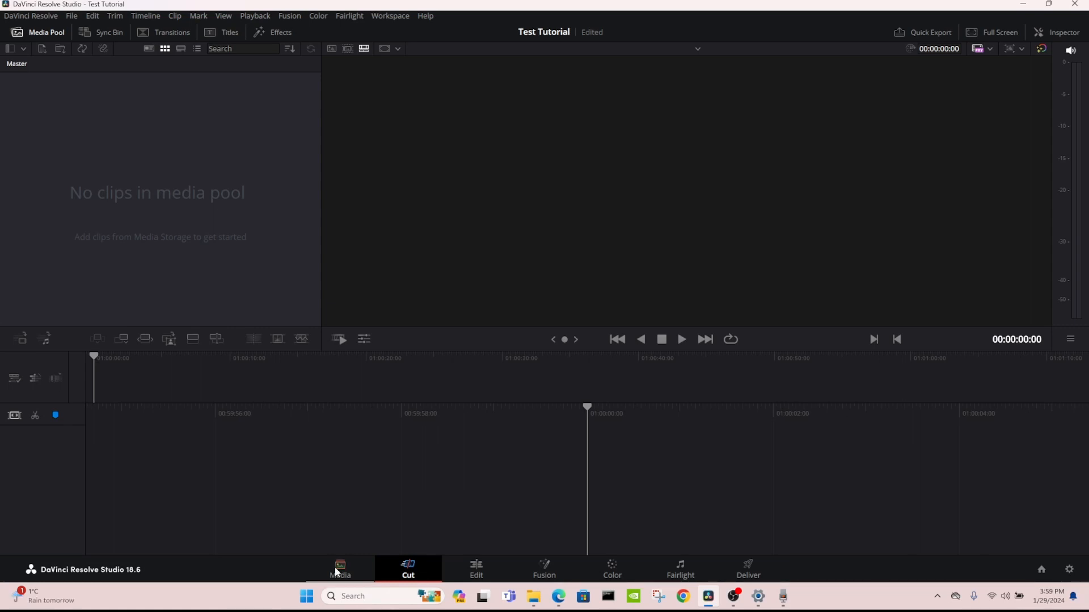
# Step: Browse the footage folder of the data (D:) drive on the Media page and show its contents as a list
pyautogui.click(339, 570)
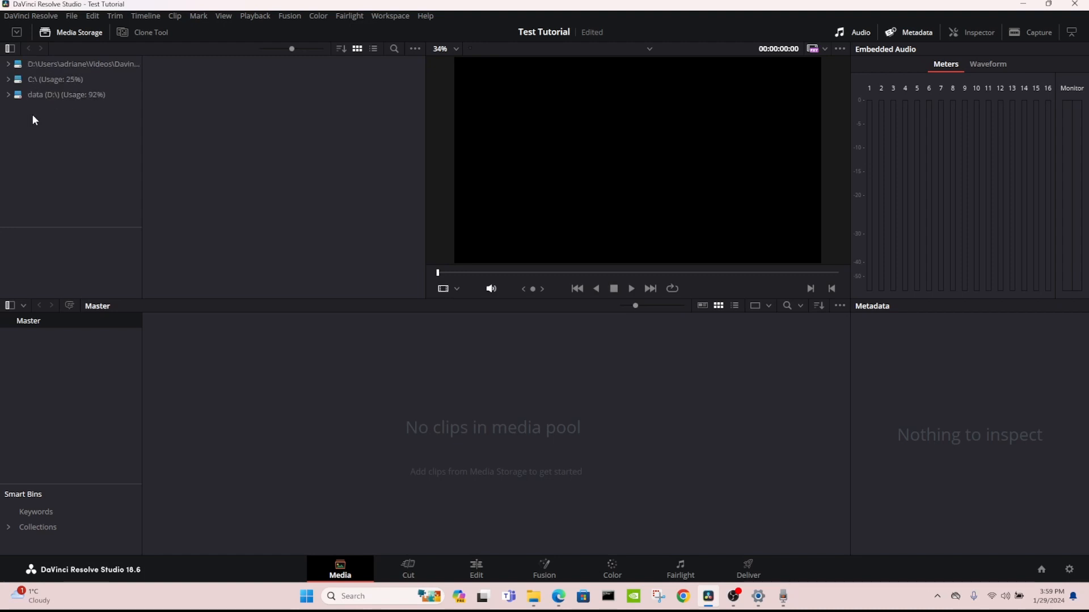
pyautogui.click(39, 97)
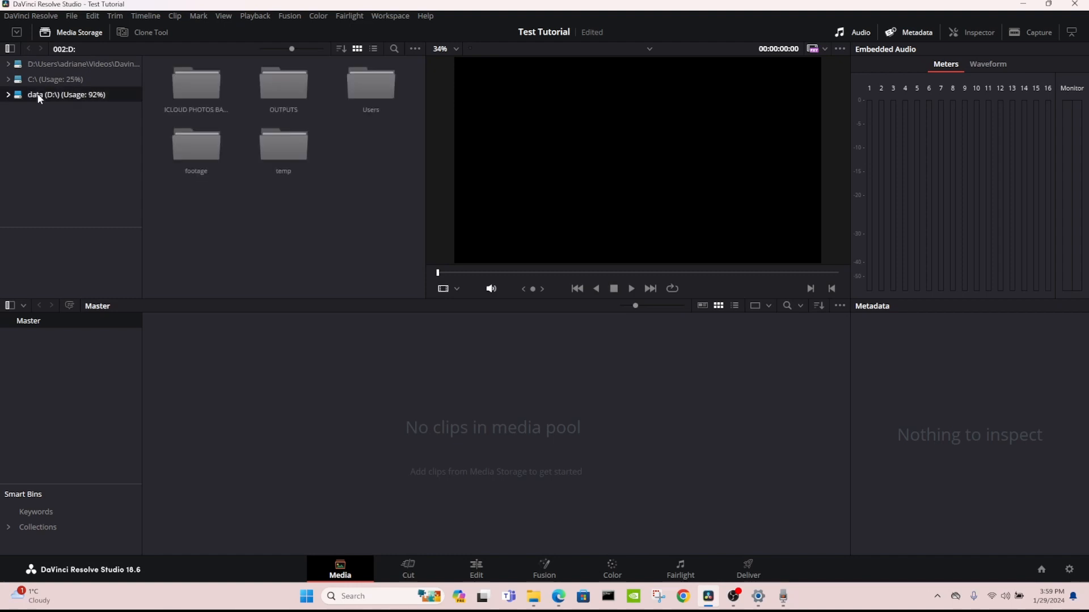
pyautogui.click(341, 49)
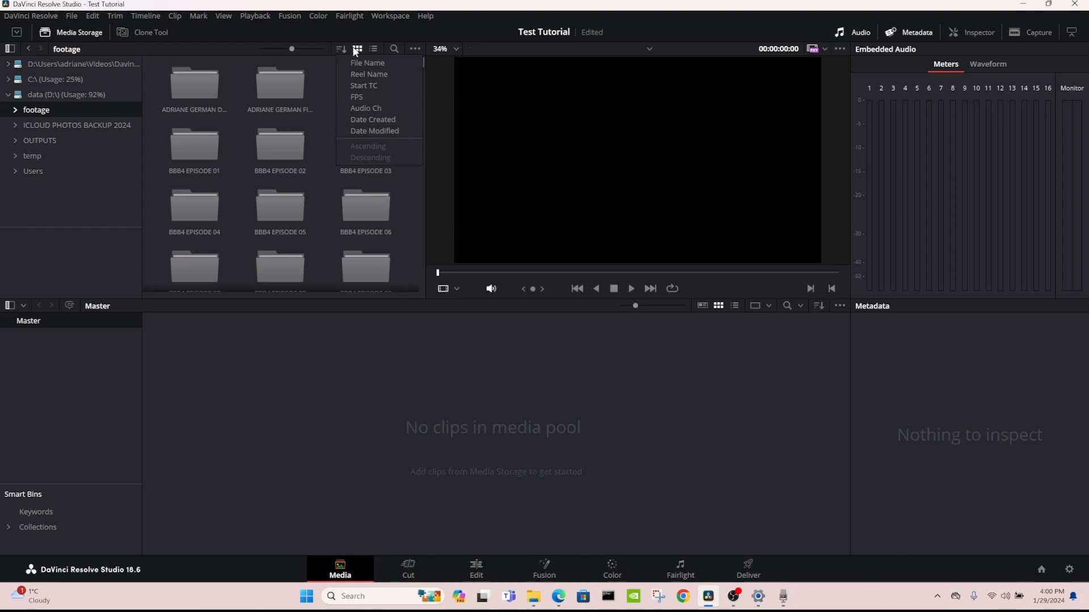
pyautogui.click(373, 49)
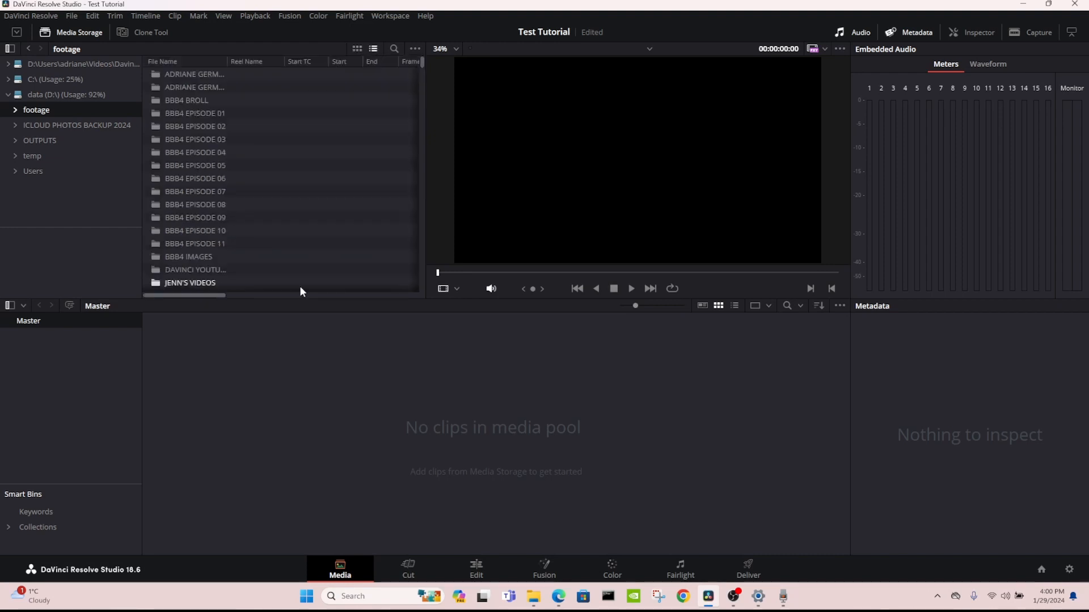
# Step: Widen the file name column and open the folder Tutorial 1 - Installing Davinci inside DAVINCI YOUTUBE TUTORIALS
pyautogui.moveTo(226, 62); pyautogui.dragTo(325, 76)
pyautogui.scroll(-3, 157, 174)
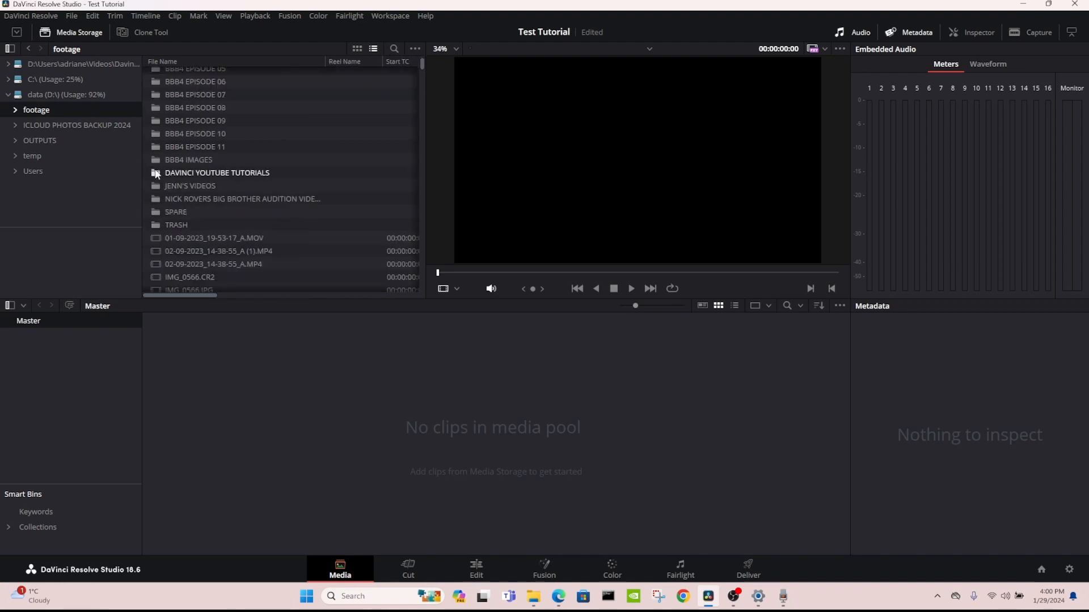
pyautogui.doubleClick(157, 174)
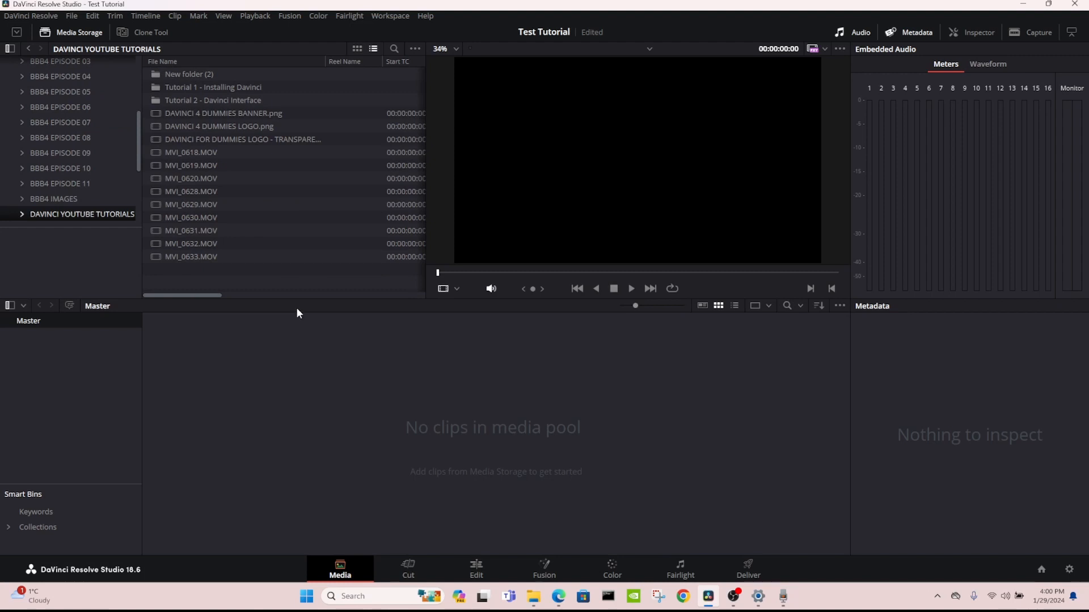
pyautogui.doubleClick(157, 88)
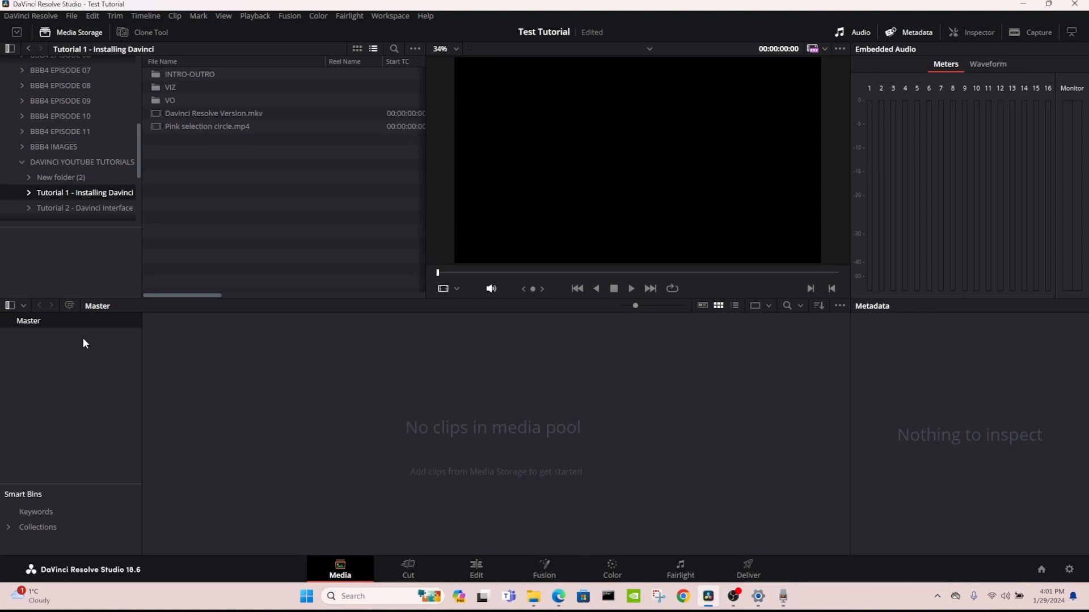
pyautogui.rightClick(24, 421)
pyautogui.click(45, 431)
pyautogui.moveTo(205, 185); pyautogui.dragTo(192, 73)
pyautogui.rightClick(173, 79)
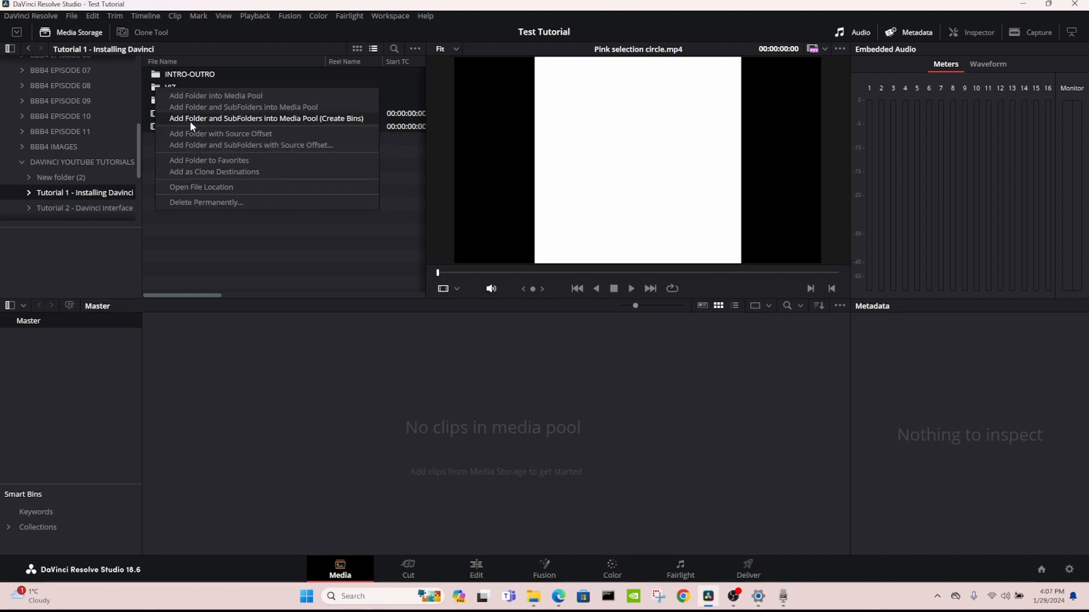
pyautogui.click(207, 221)
# Step: Add the INTRO-OUTRO, VIZ and VO folders to the media pool as bins, changing the project frame rate to match the clips
pyautogui.moveTo(164, 74); pyautogui.dragTo(295, 430)
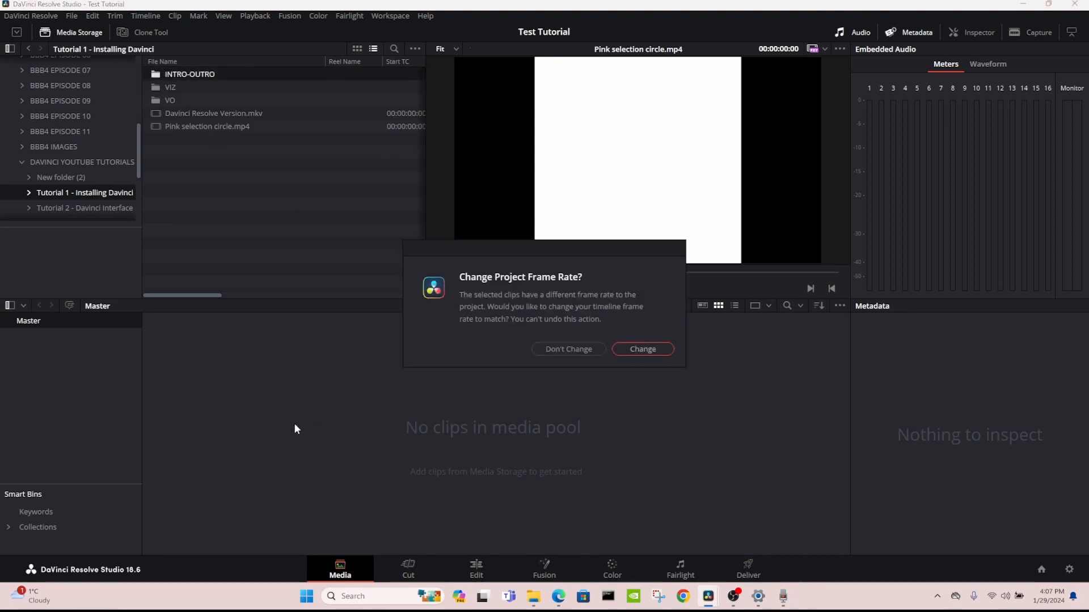
pyautogui.click(643, 349)
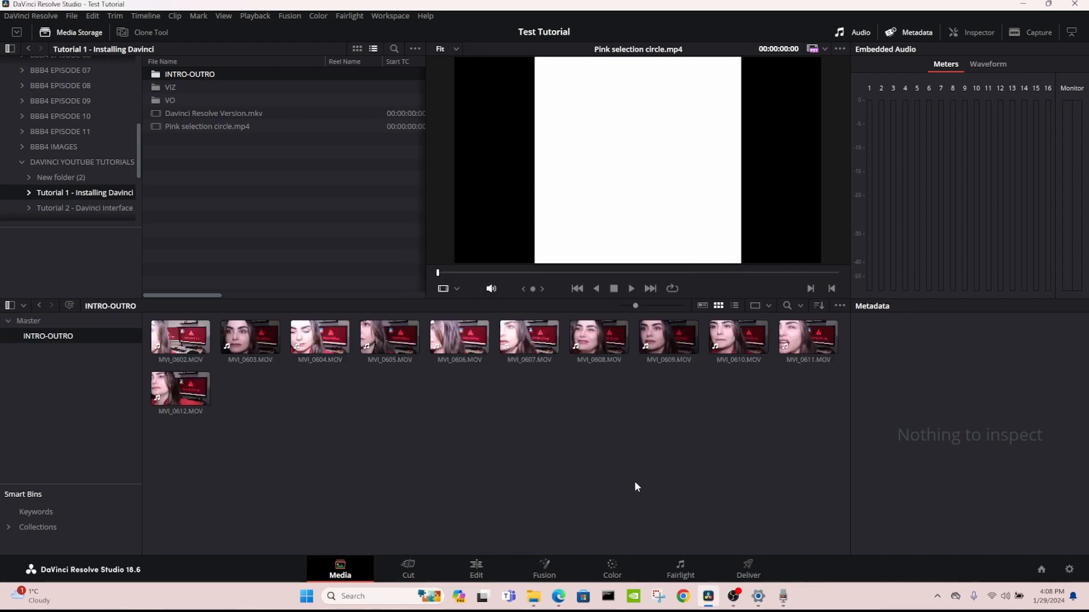
pyautogui.click(9, 321)
pyautogui.click(10, 322)
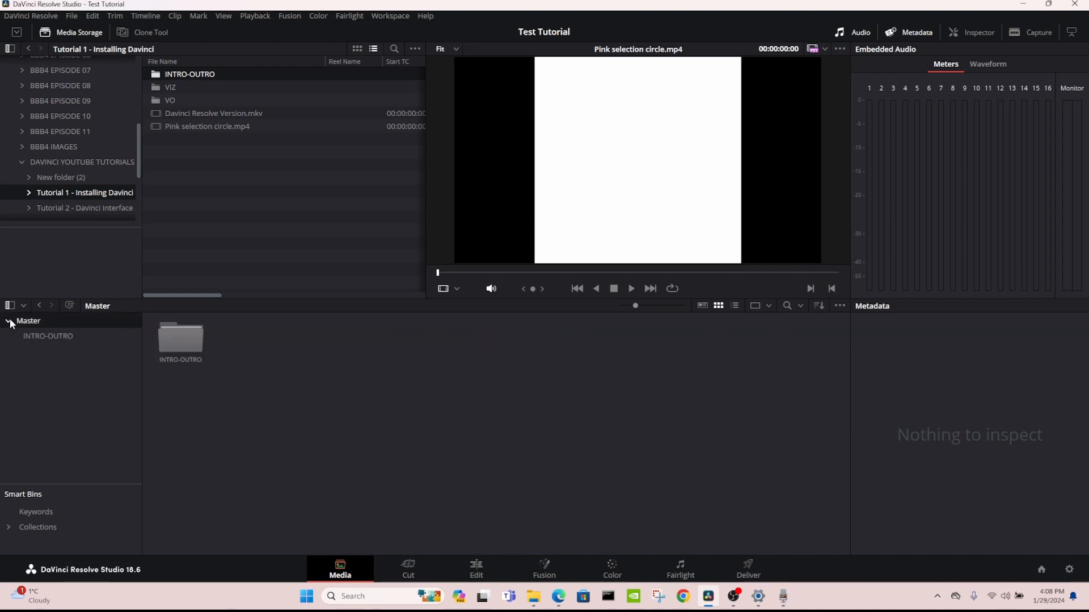
pyautogui.moveTo(171, 87); pyautogui.dragTo(153, 421)
pyautogui.moveTo(169, 100); pyautogui.dragTo(45, 436)
pyautogui.moveTo(235, 169); pyautogui.dragTo(80, 441)
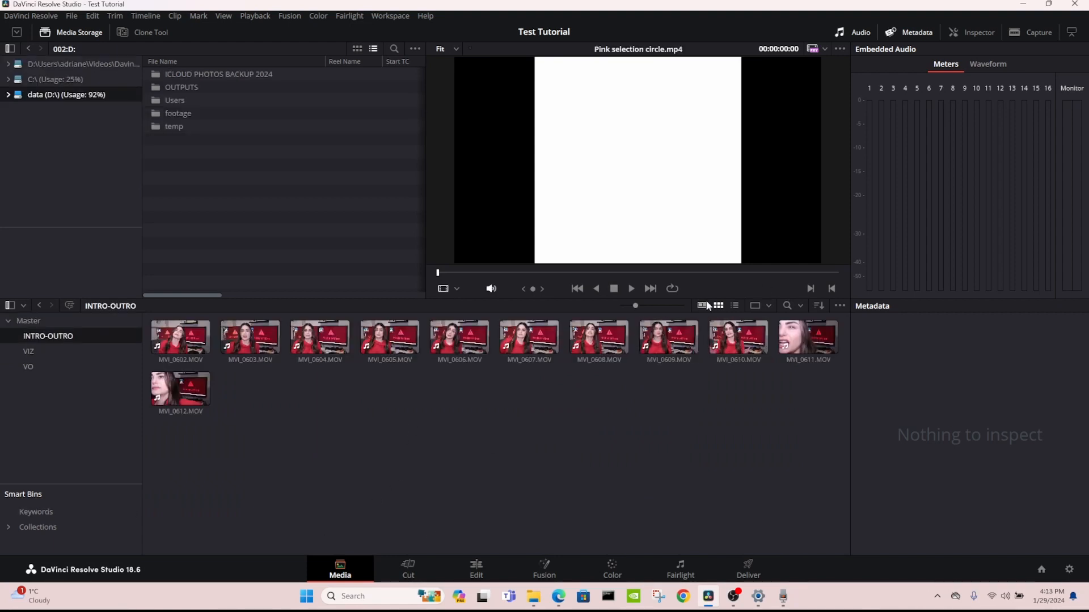
# Step: Show the INTRO-OUTRO bin's clips in the media pool as a detailed list
pyautogui.click(735, 305)
pyautogui.rightClick(387, 318)
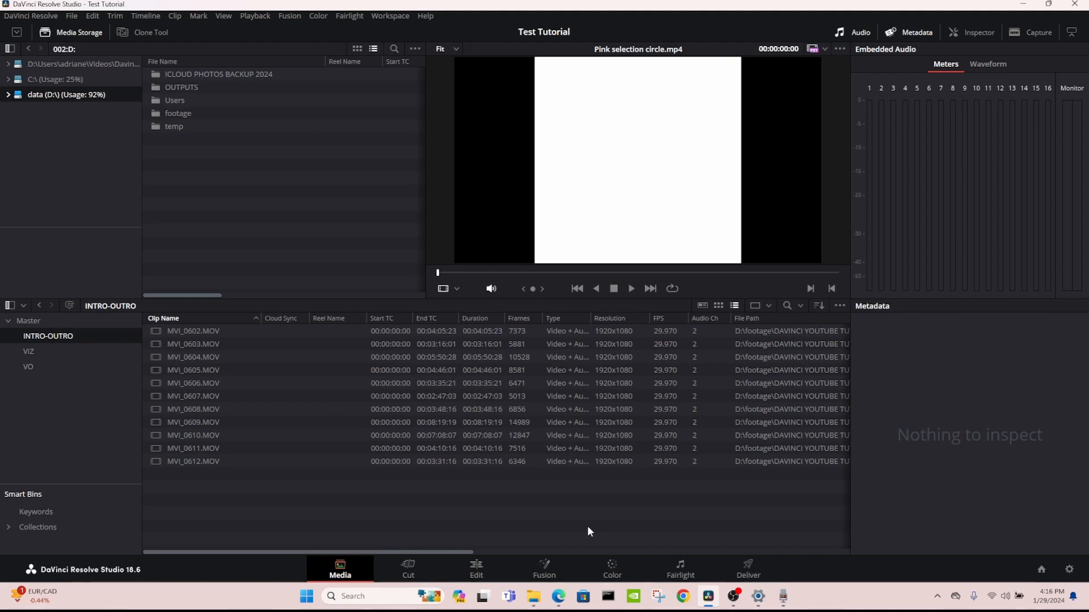
# Step: Split the media pool into two side-by-side views and return it to a single view
pyautogui.click(769, 306)
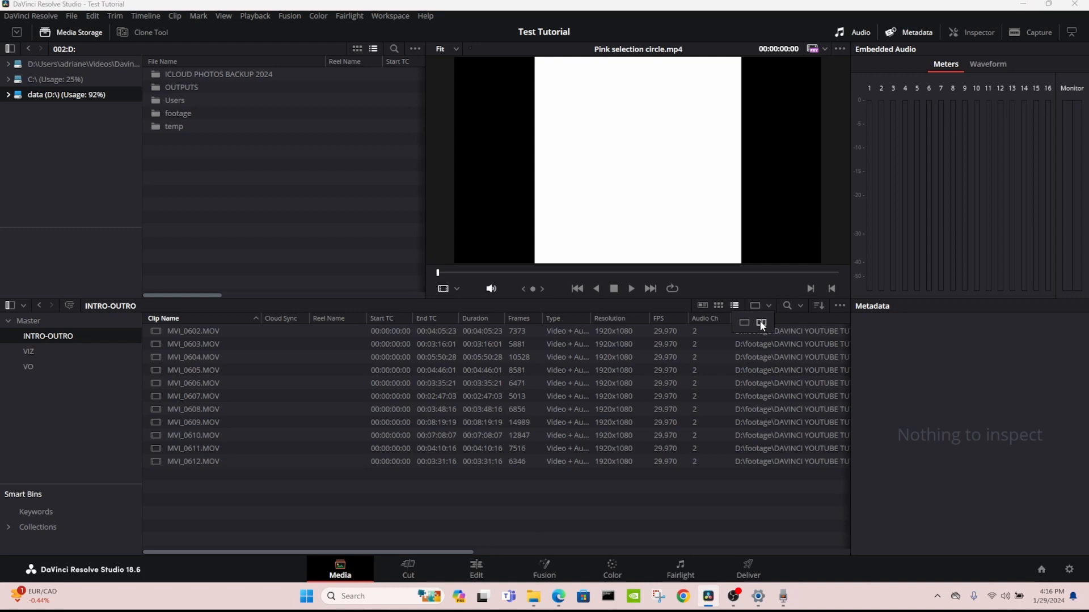
pyautogui.click(760, 323)
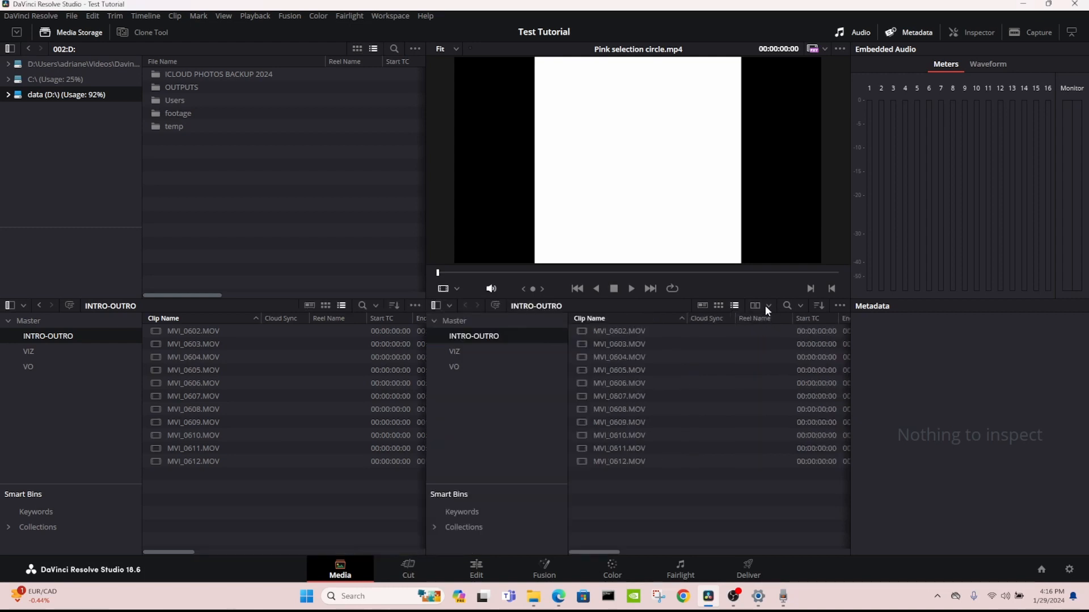
pyautogui.click(767, 305)
pyautogui.click(726, 323)
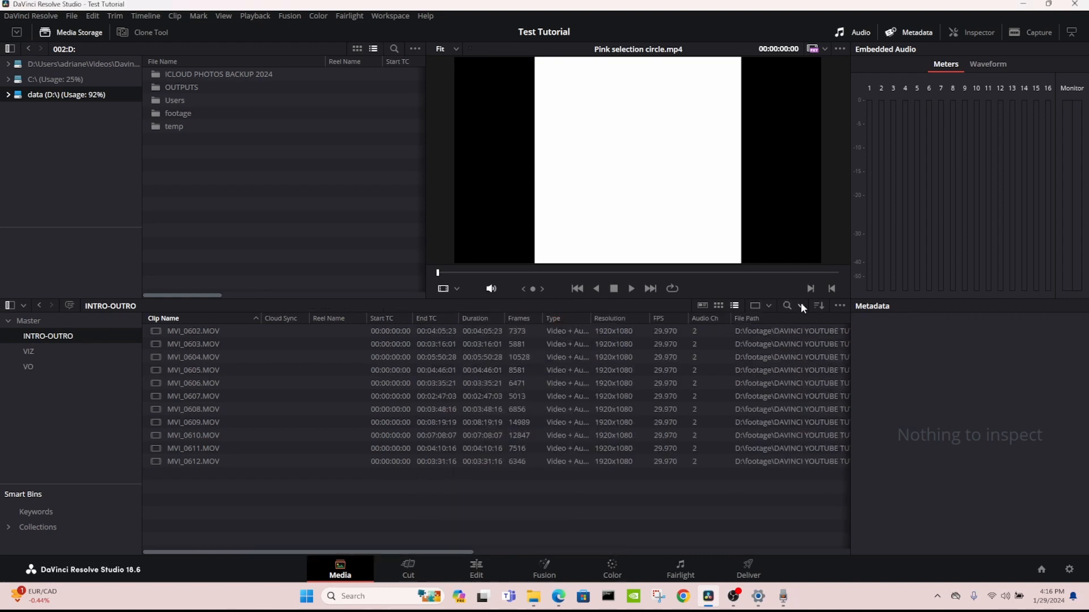
# Step: Split the media pool into two stacked views and display the VO bin in the second one
pyautogui.click(768, 304)
pyautogui.click(779, 322)
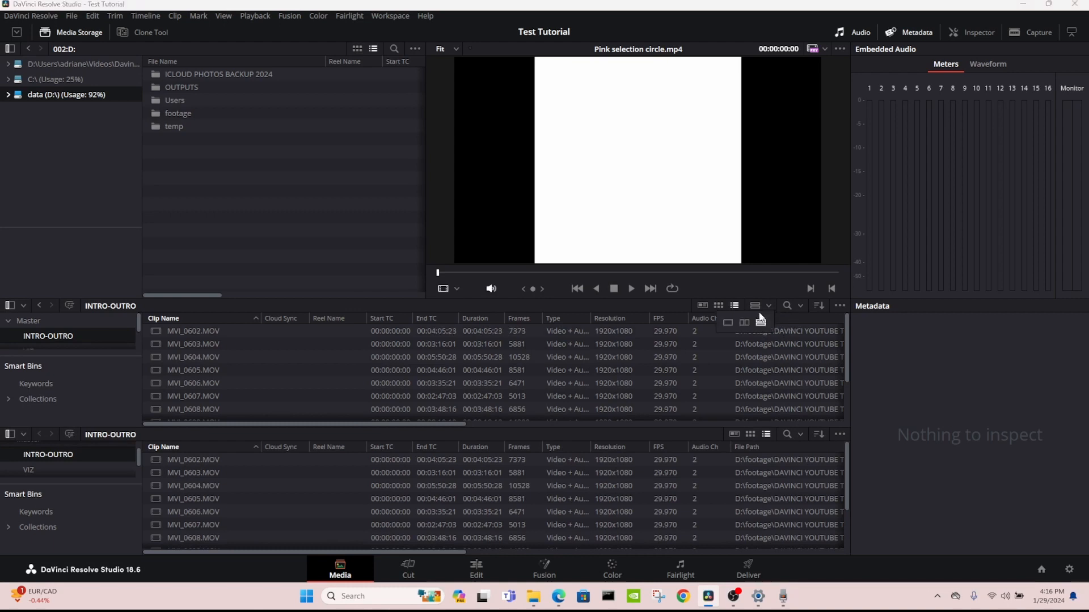
pyautogui.click(36, 470)
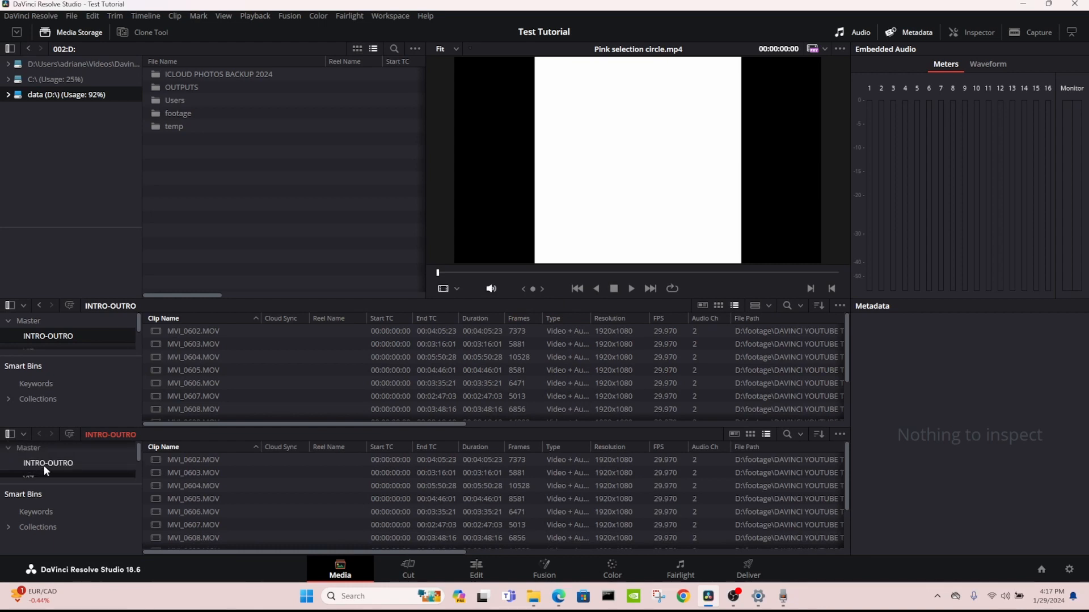
pyautogui.scroll(-1, 45, 463)
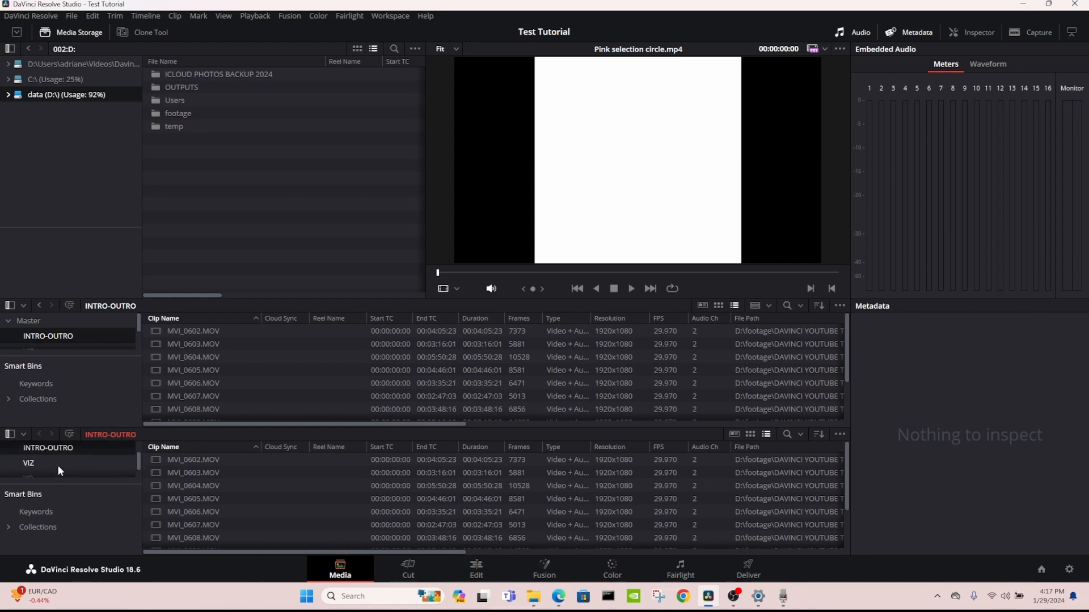
pyautogui.scroll(-1, 57, 465)
pyautogui.click(32, 466)
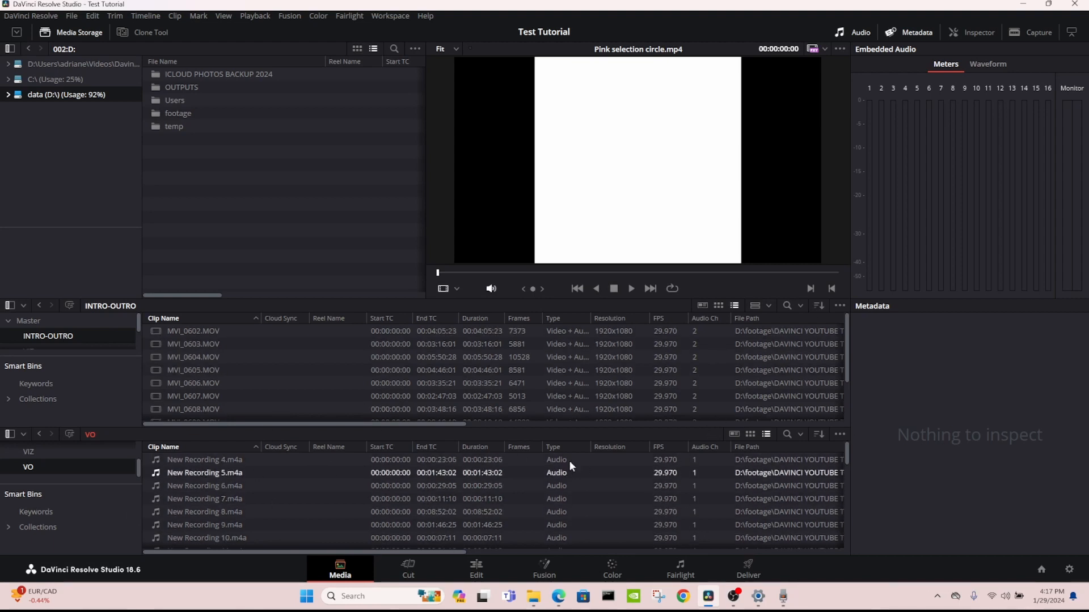
# Step: Assign a clip color to all the audio recordings in the VO bin
pyautogui.click(214, 459)
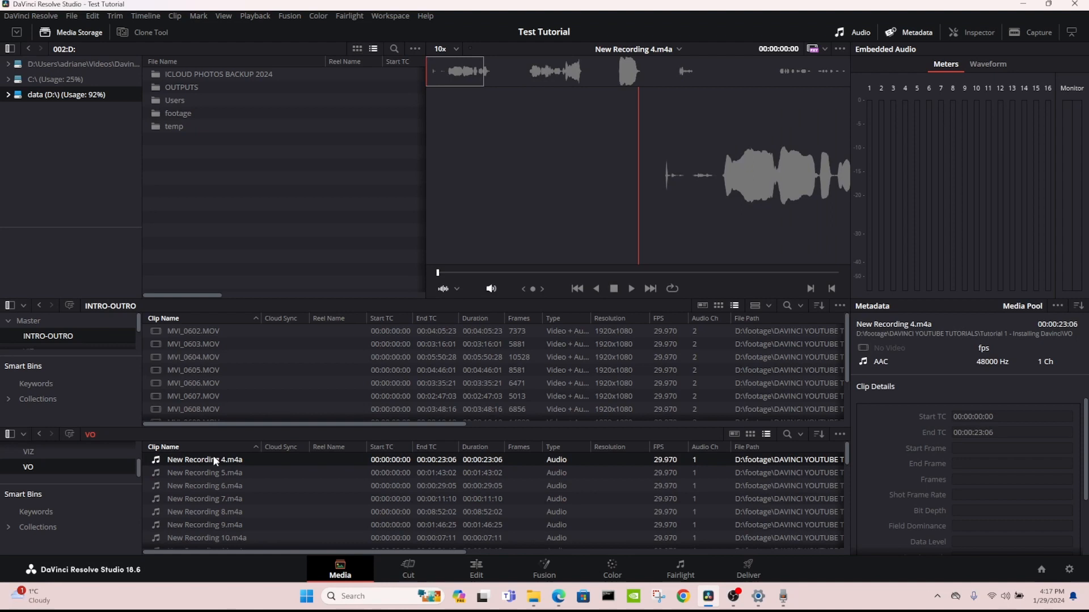
pyautogui.hotkey('ctrl', 'a')
pyautogui.rightClick(214, 459)
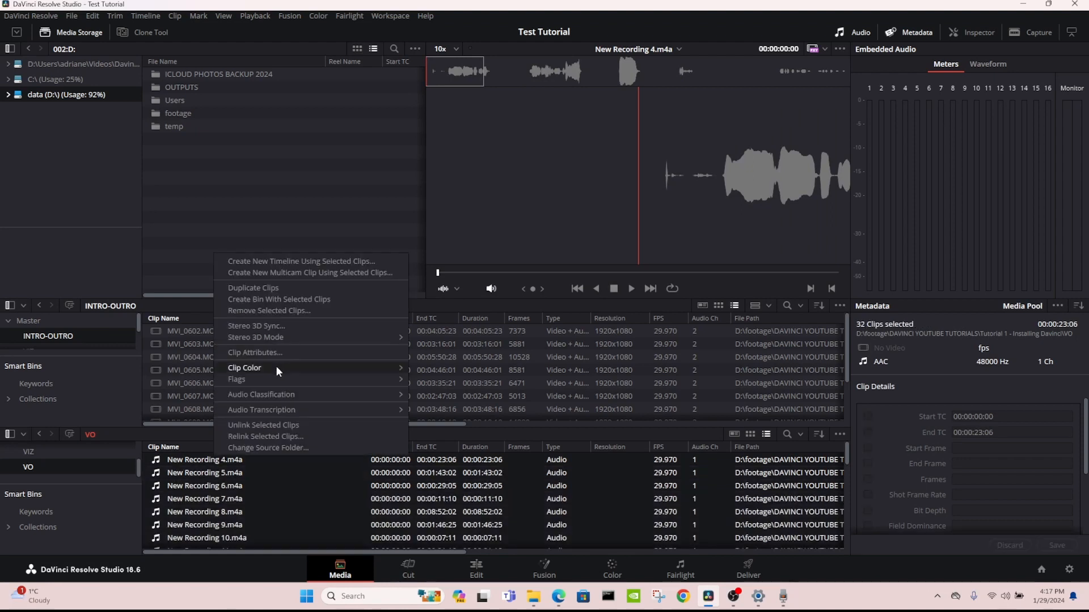
pyautogui.moveTo(277, 369)
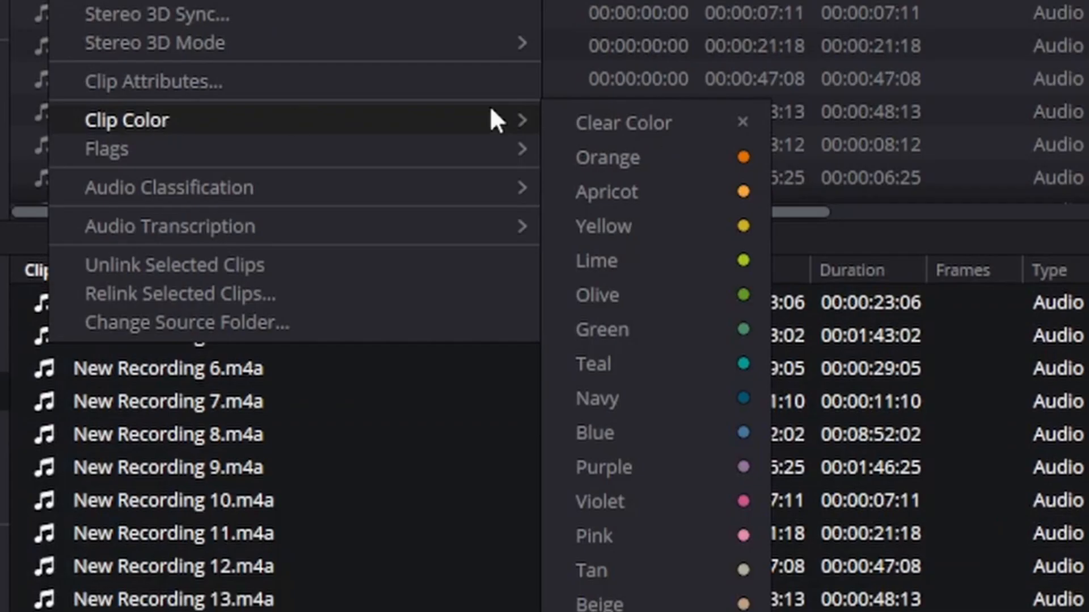
pyautogui.click(481, 451)
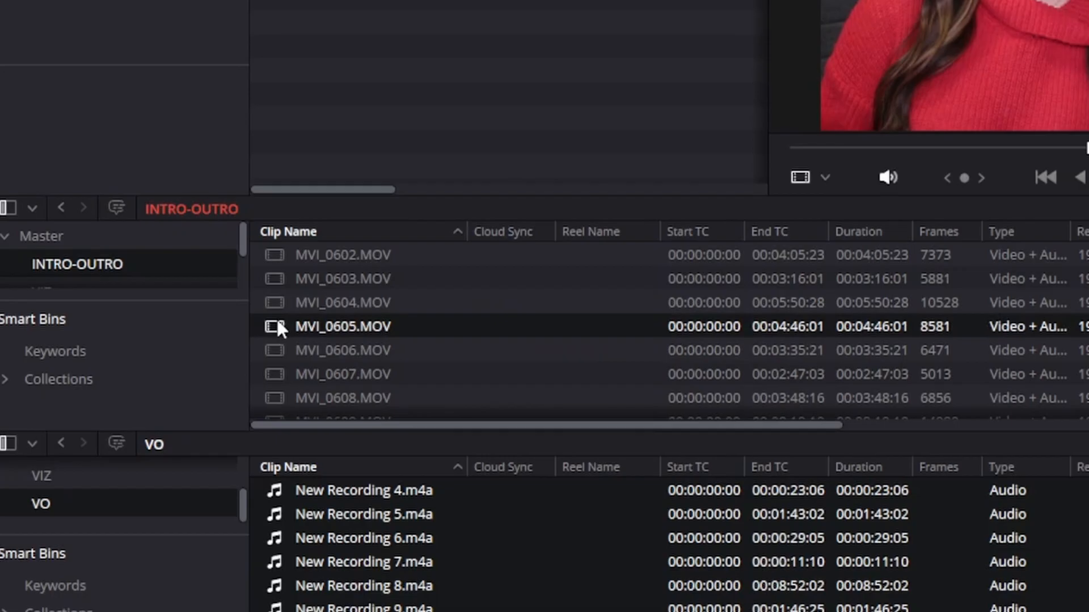
# Step: Assign a clip color to all the video clips in the INTRO-OUTRO bin and examine their audio settings in the Inspector
pyautogui.hotkey('ctrl', 'a')
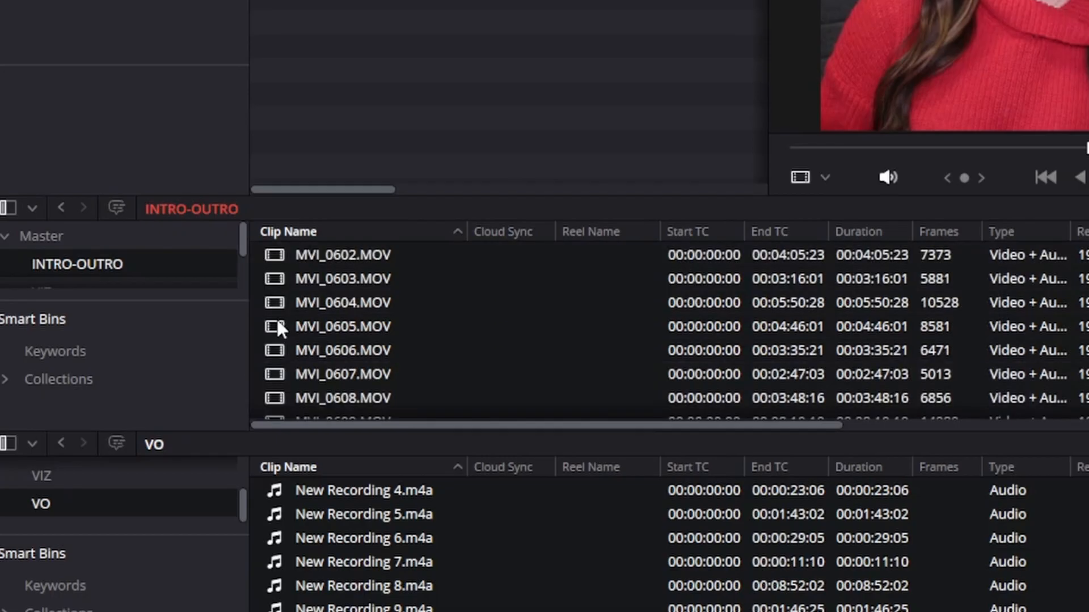
pyautogui.rightClick(277, 321)
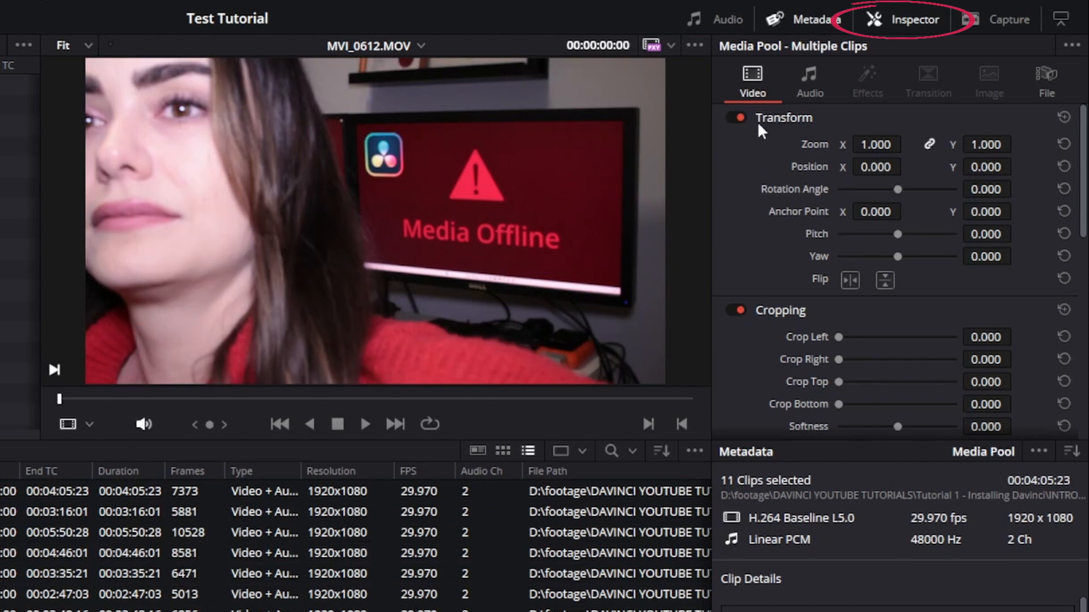
pyautogui.click(809, 80)
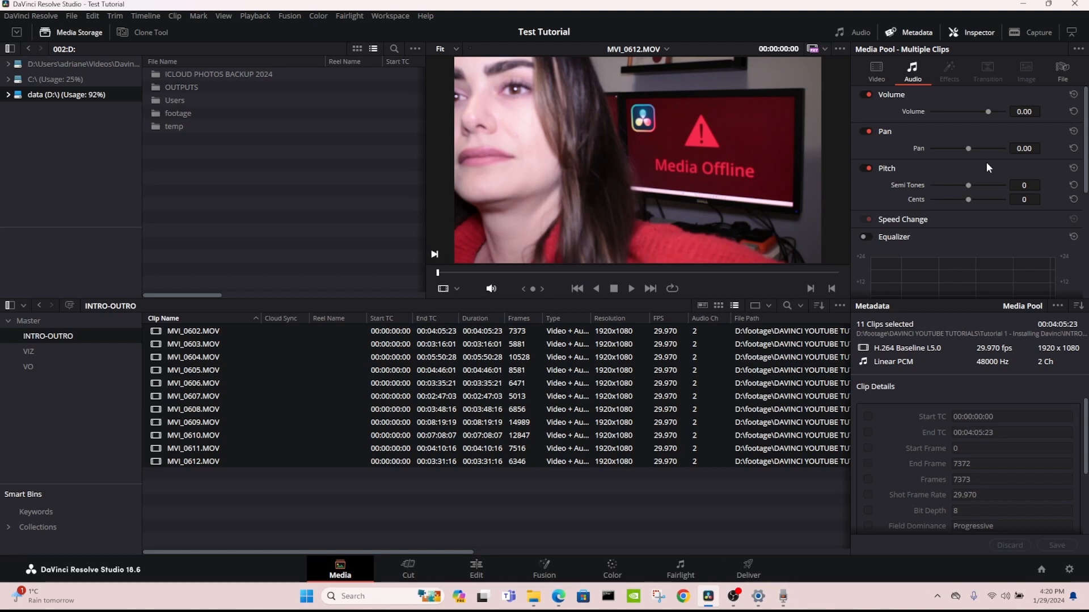
pyautogui.scroll(-3, 986, 163)
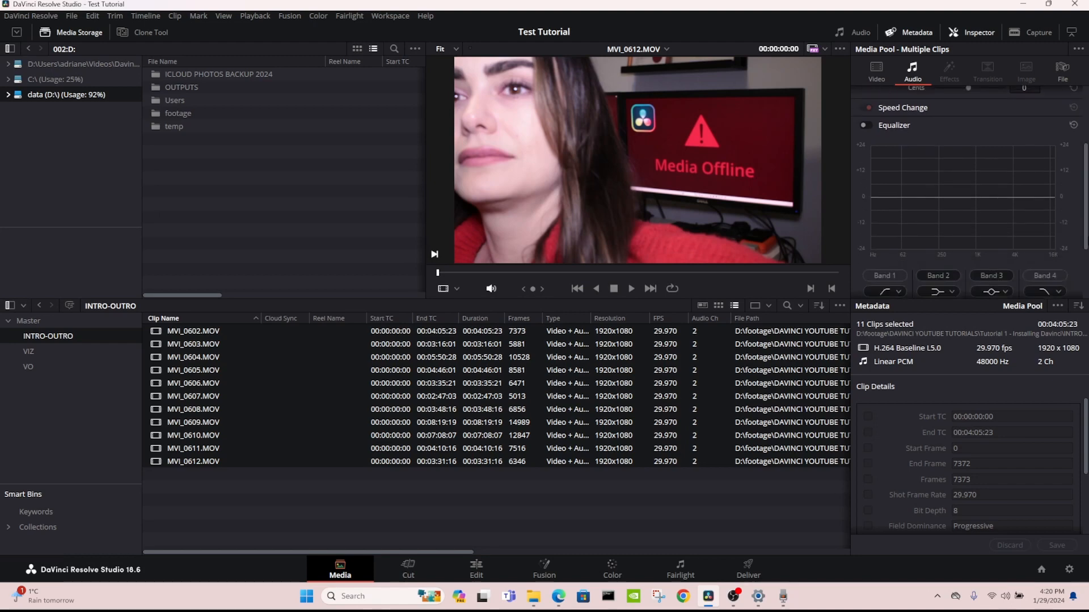
pyautogui.scroll(-3, 1080, 177)
pyautogui.scroll(5, 1080, 177)
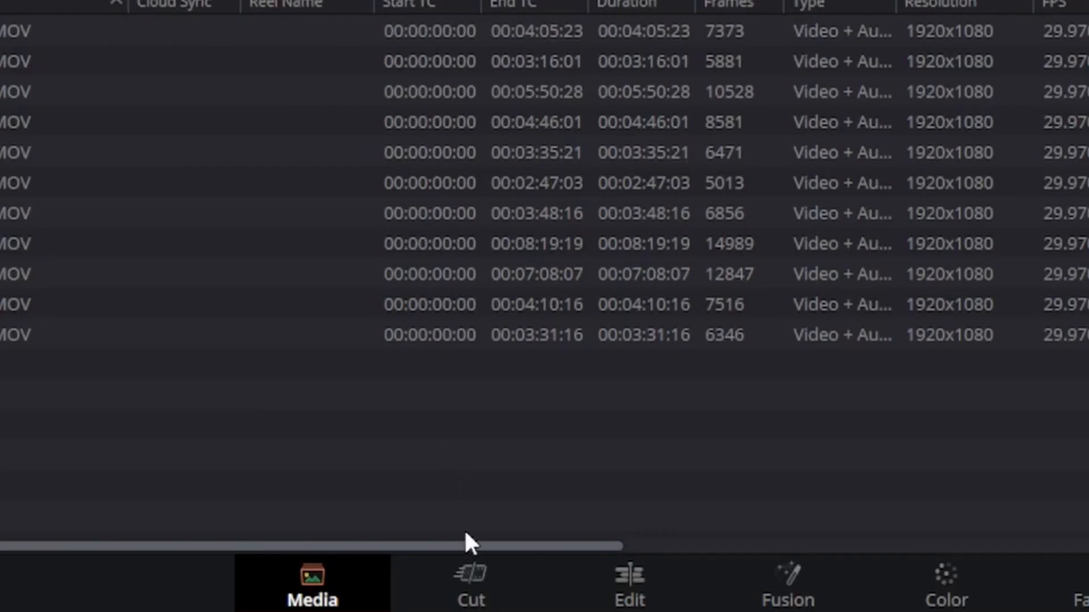
# Step: On the Cut page, load MVI_0602.MOV from the INTRO-OUTRO bin into the source viewer
pyautogui.click(469, 600)
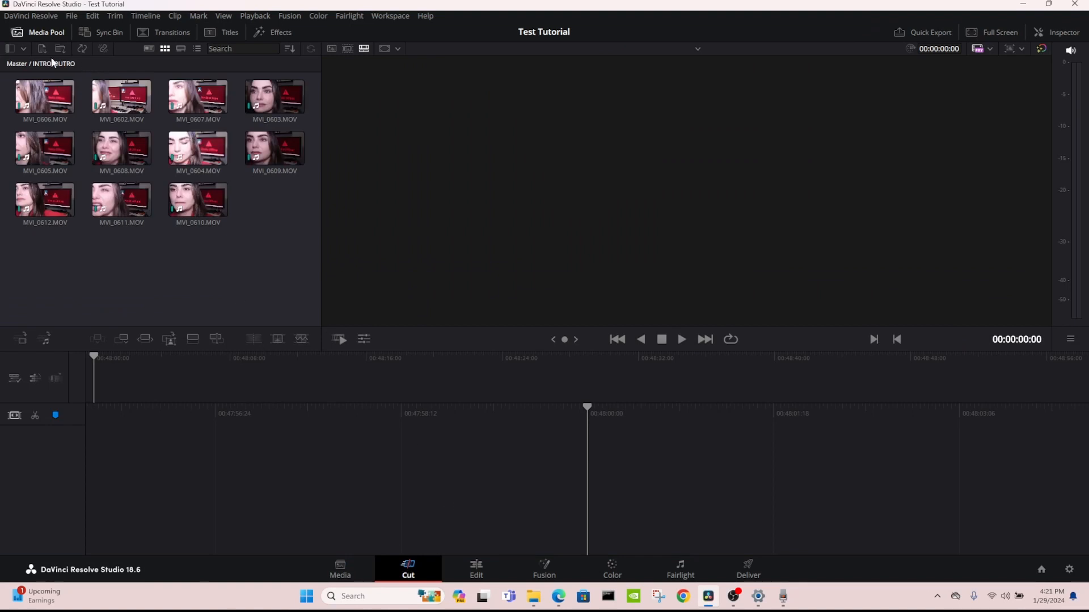
pyautogui.click(15, 66)
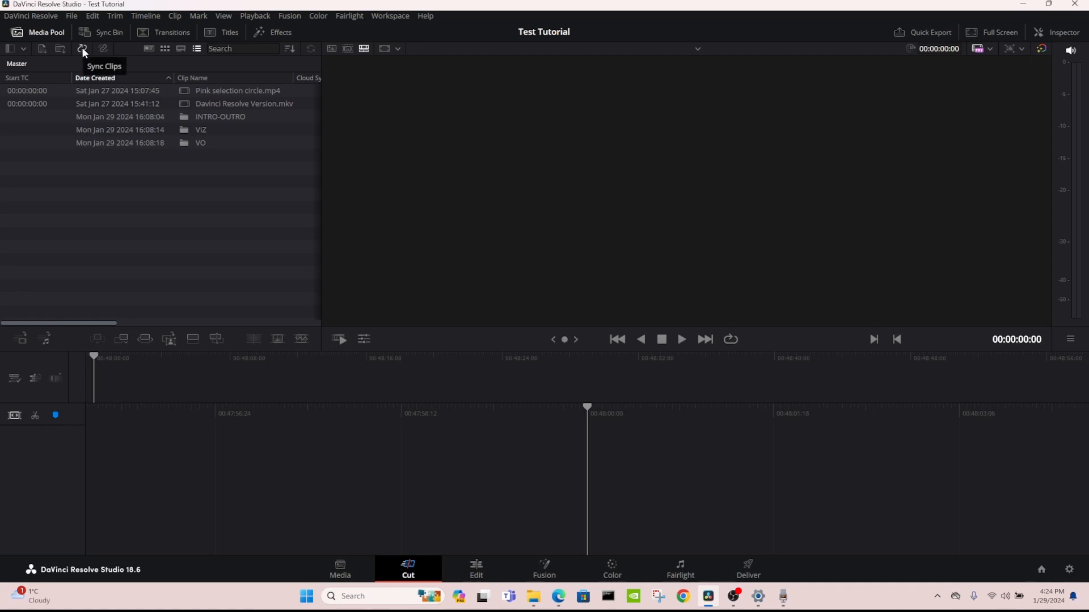
pyautogui.doubleClick(185, 117)
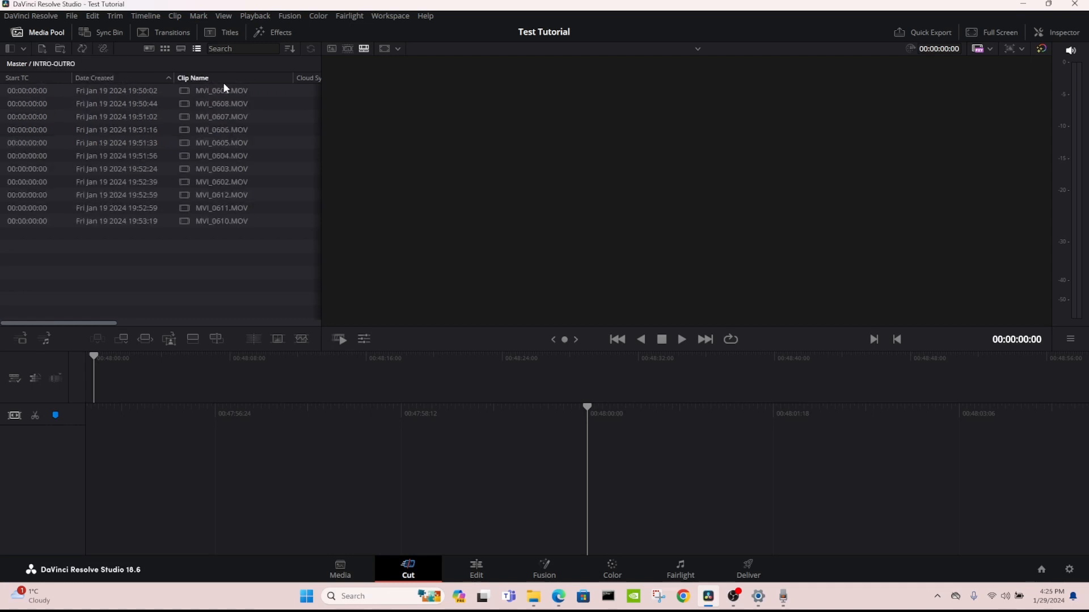
pyautogui.click(184, 92)
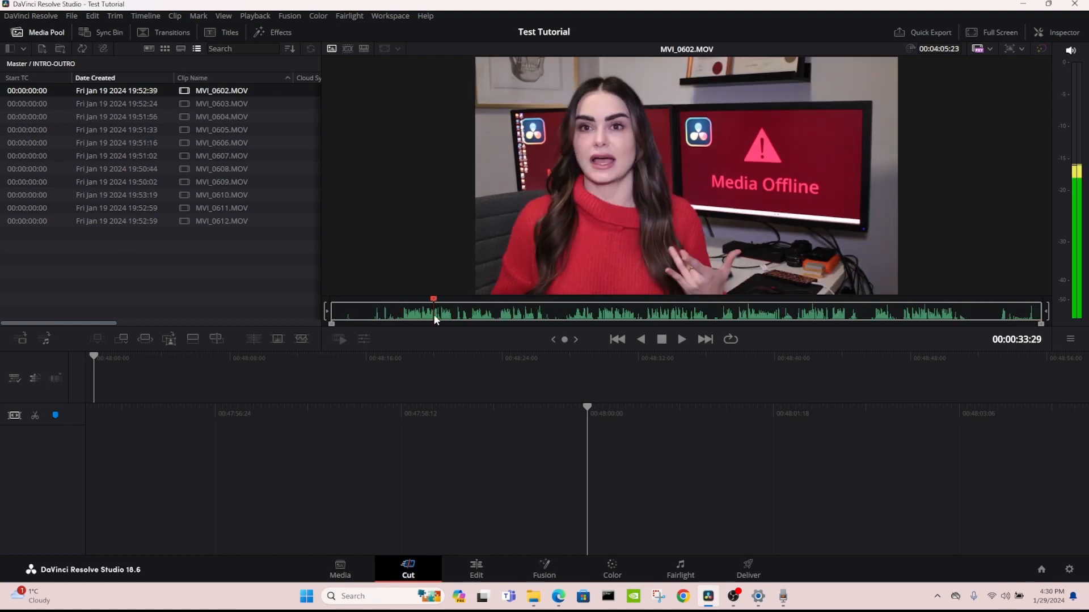
# Step: Scrub through MVI_0602.MOV and play it forward at up to 8x and in reverse at up to 4x speed
pyautogui.moveTo(433, 314); pyautogui.dragTo(819, 327)
pyautogui.press('j')
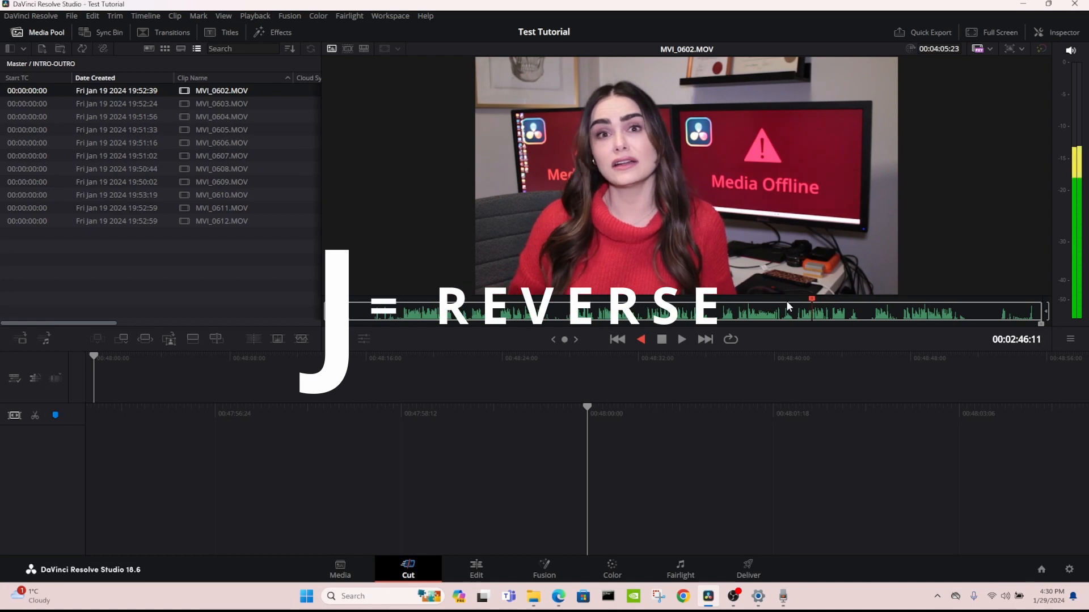
pyautogui.press('k')
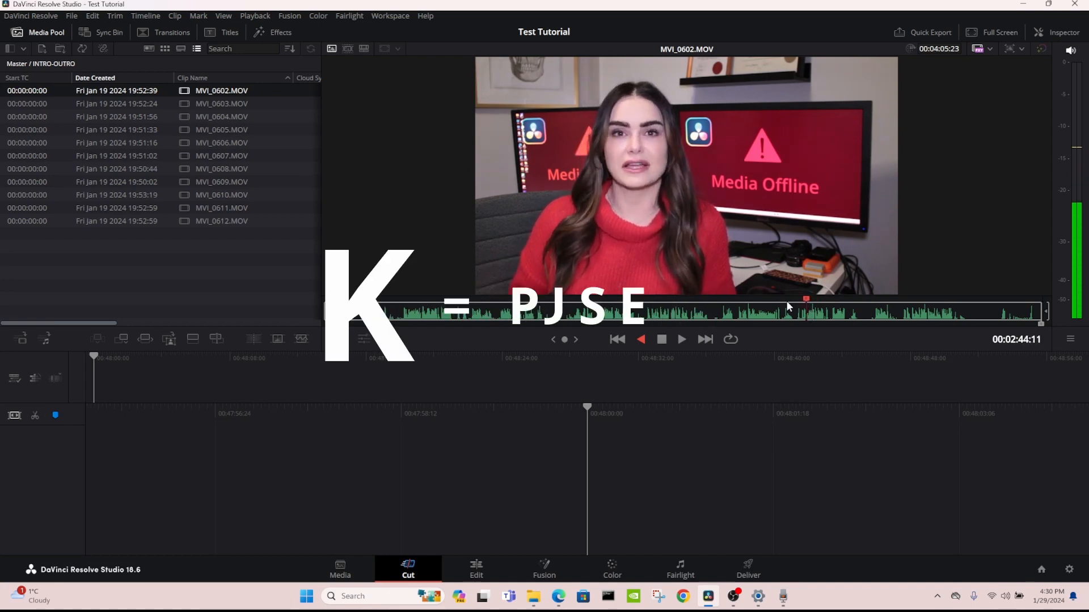
pyautogui.press('l')
pyautogui.press('l')
pyautogui.press('l')
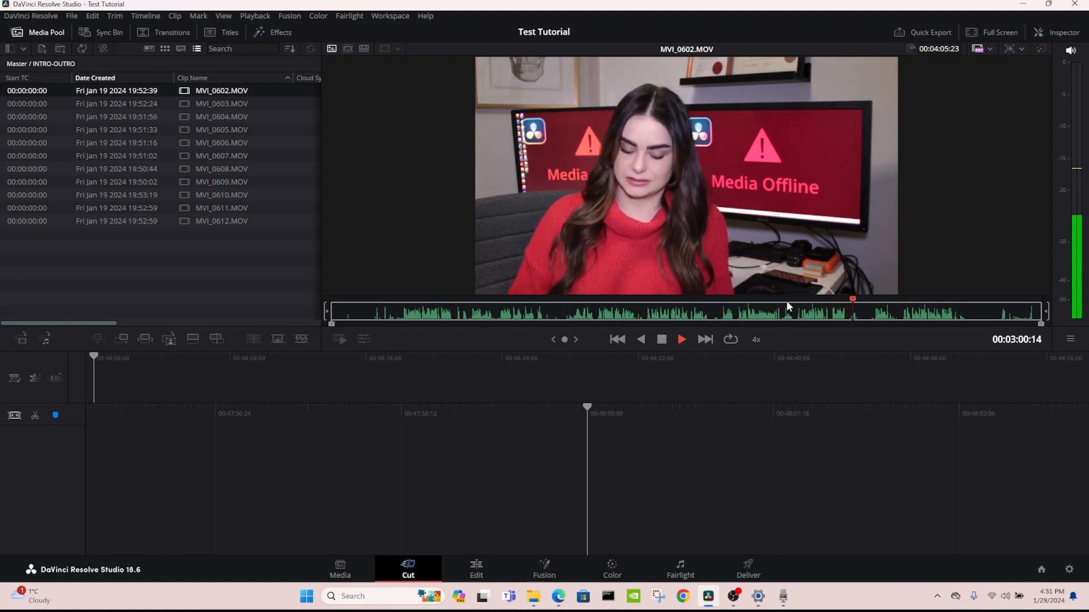
pyautogui.press('l')
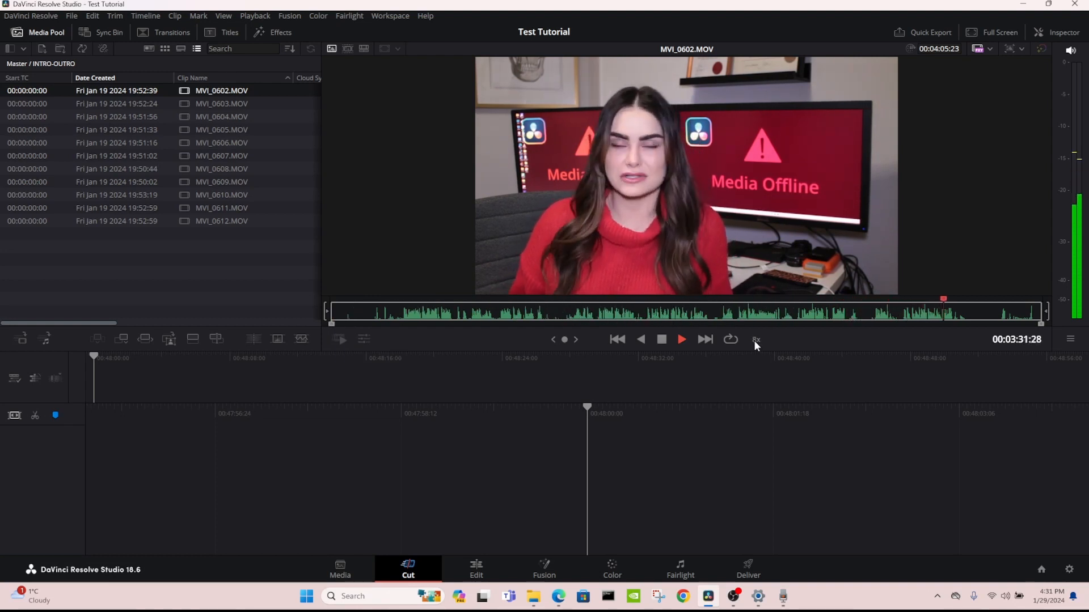
pyautogui.press('k')
pyautogui.press('j')
pyautogui.press('j')
pyautogui.press('j')
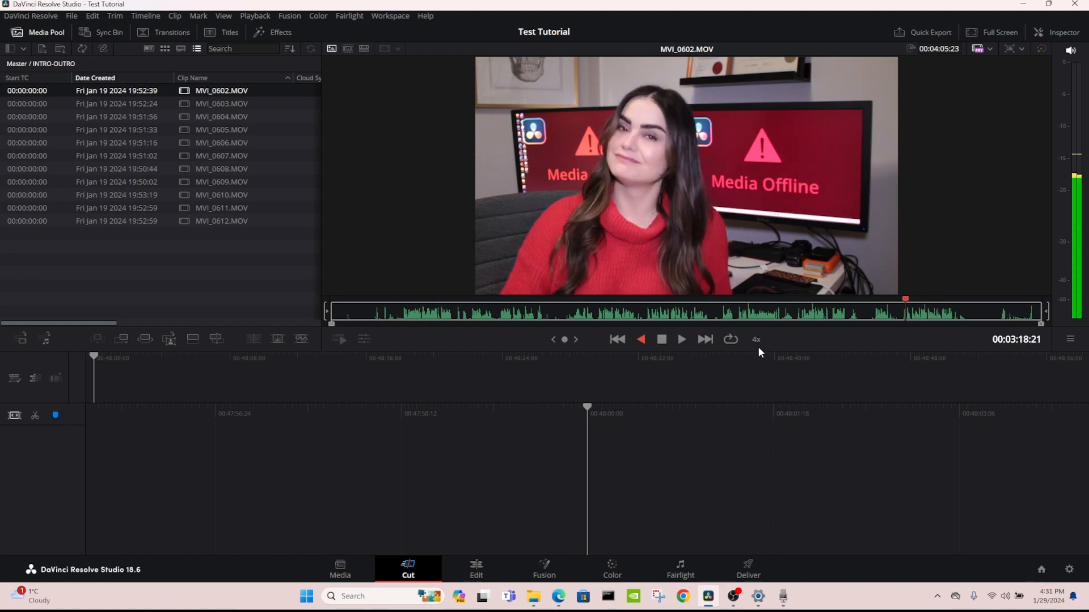
# Step: Mark a range of MVI_0602.MOV about 9.5 seconds long, ending at 00:00:56:14, and append it to a new timeline
pyautogui.moveTo(459, 312); pyautogui.dragTo(465, 312)
pyautogui.press('i')
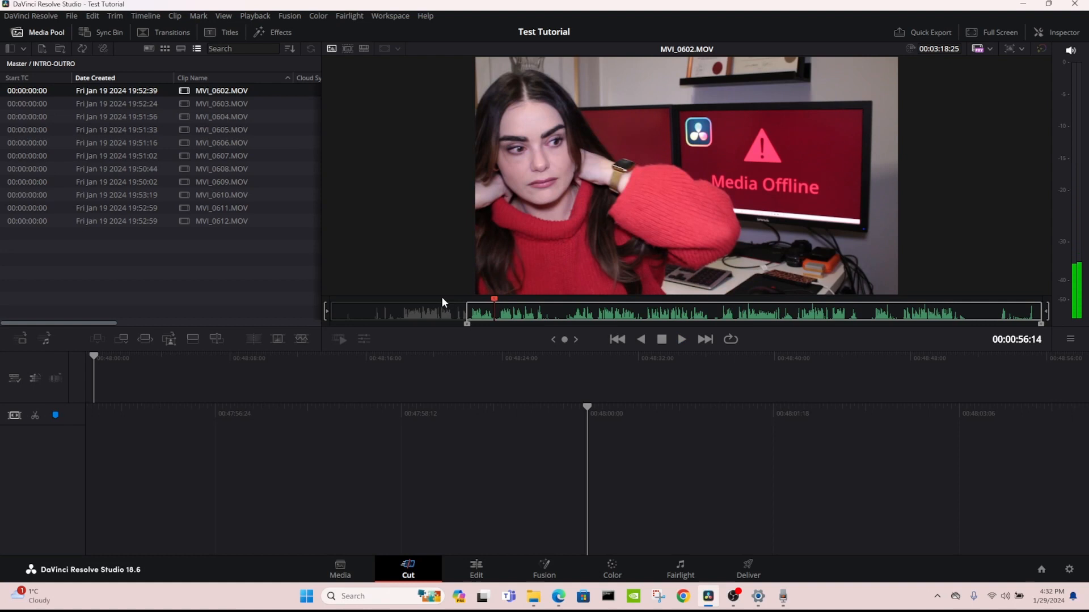
pyautogui.press('o')
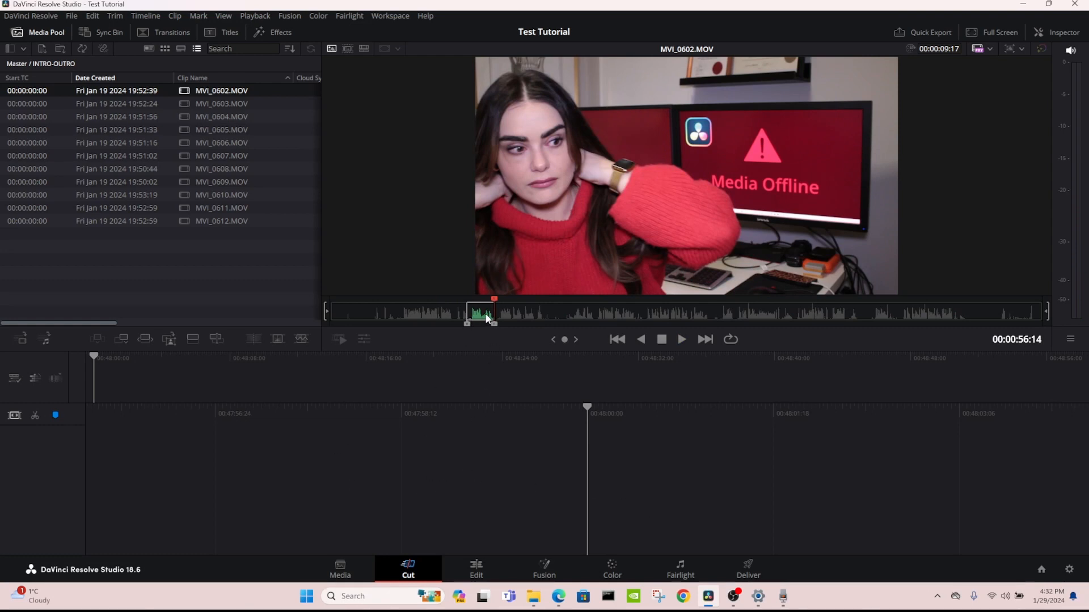
pyautogui.hotkey('shift', 'F12')
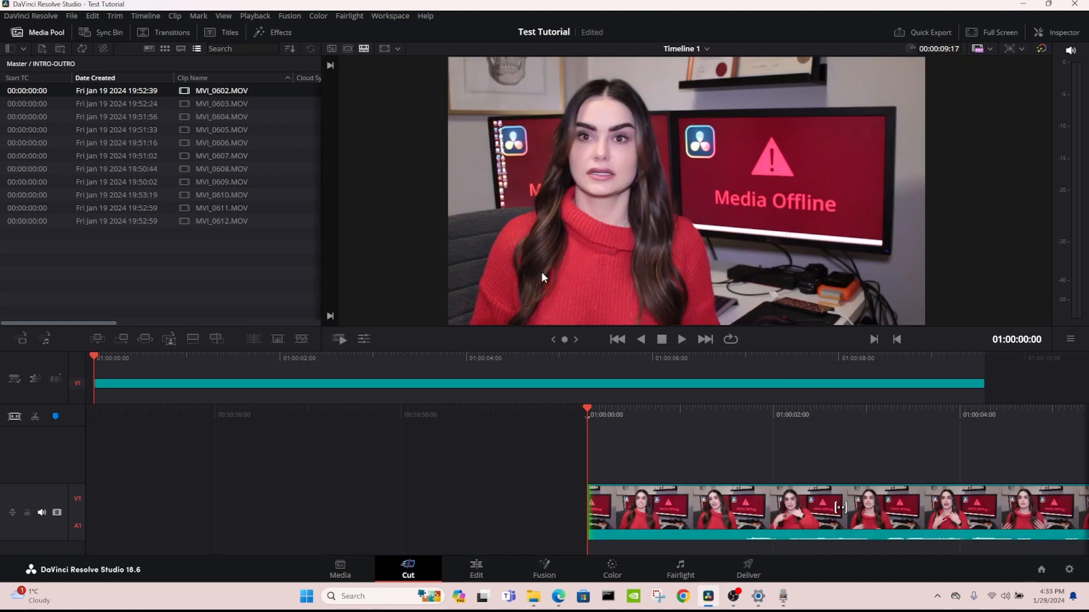
# Step: Load MVI_0604.MOV in the source viewer and mark a range about 5 seconds long, ending at about 00:02:09
pyautogui.doubleClick(19, 117)
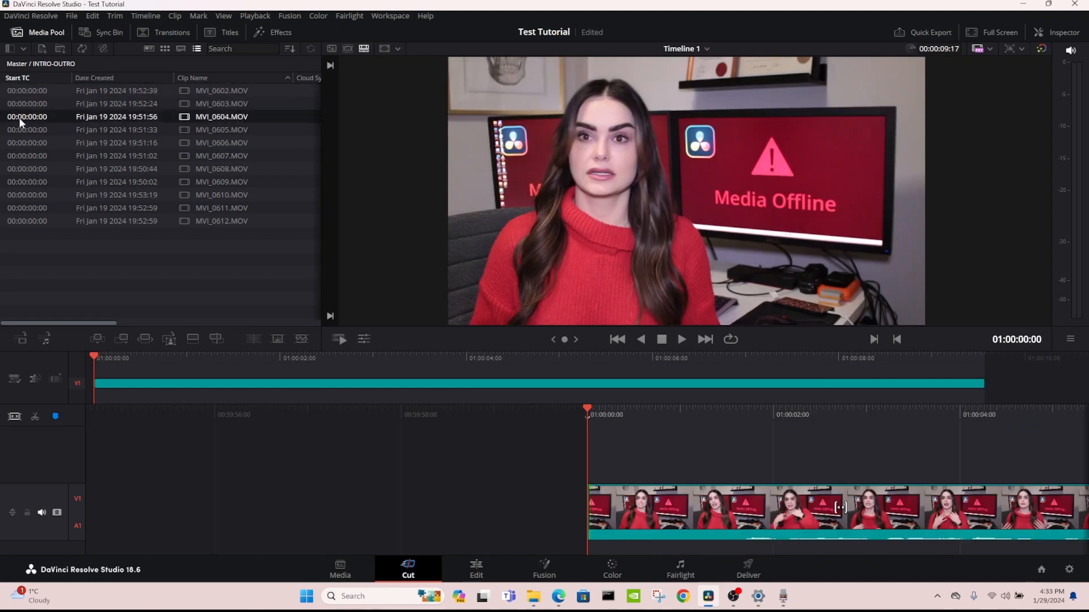
pyautogui.click(456, 313)
pyautogui.press('l')
pyautogui.press('l')
pyautogui.press('l')
pyautogui.press('l')
pyautogui.press('l')
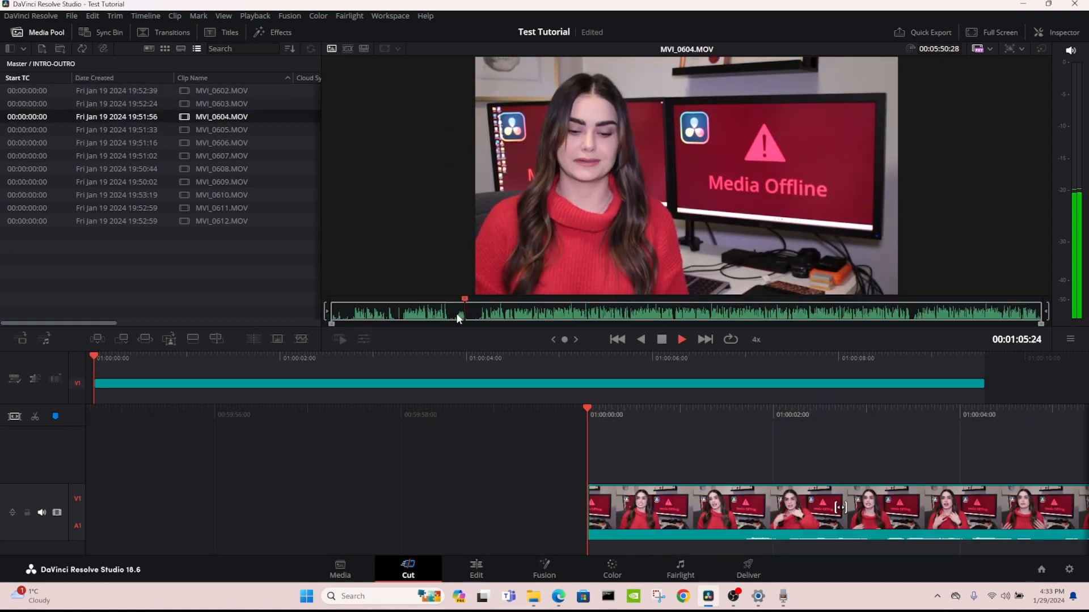
pyautogui.press('i')
pyautogui.press('k')
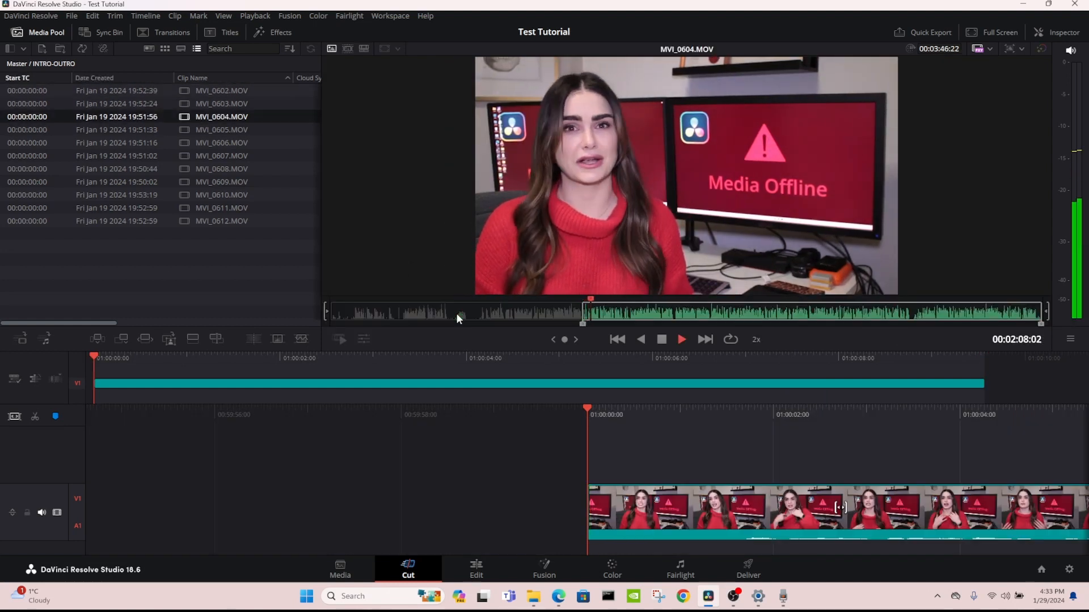
pyautogui.press('o')
# Step: Smart Insert the marked MVI_0604.MOV range after the first clip in the timeline
pyautogui.moveTo(697, 362); pyautogui.dragTo(912, 513)
pyautogui.click(98, 340)
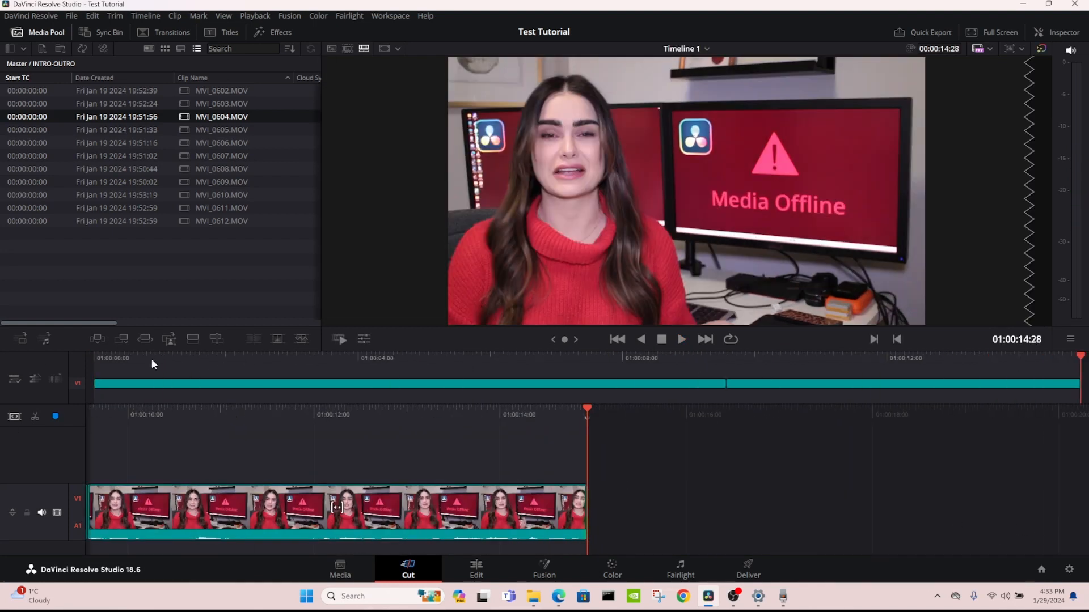
pyautogui.click(93, 342)
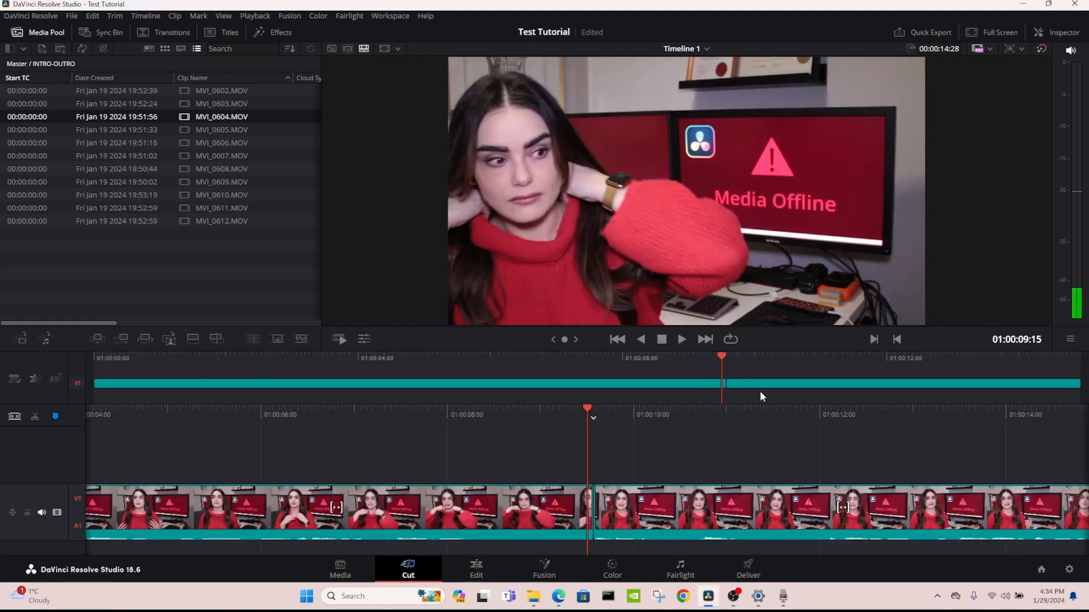
# Step: Try appending the marked MVI_0604.MOV range with the playhead at 01:00:02:13, and undo the append
pyautogui.moveTo(722, 356); pyautogui.dragTo(1081, 357)
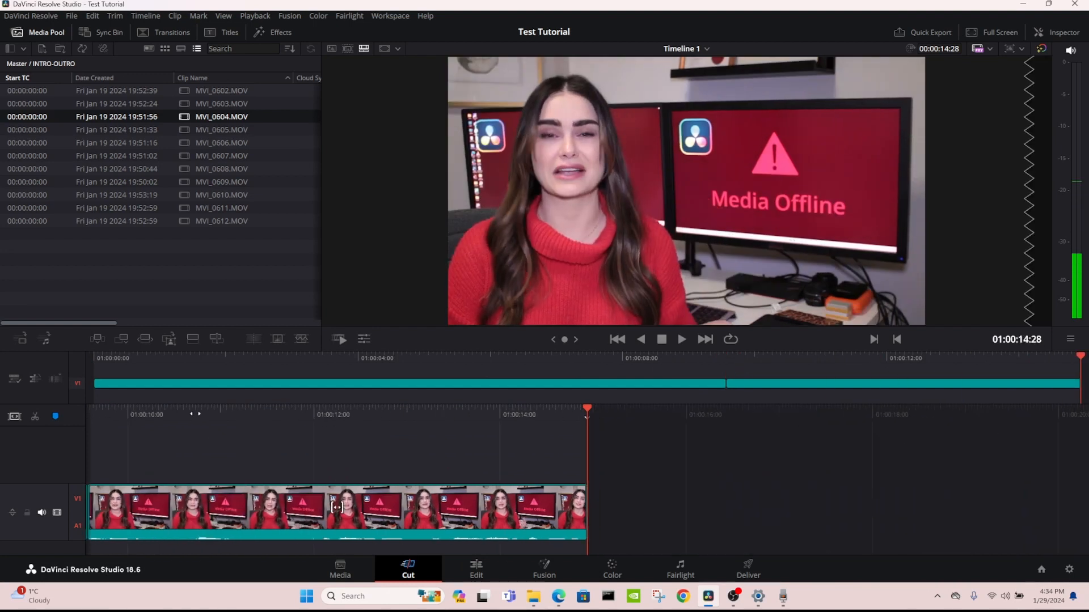
pyautogui.click(254, 359)
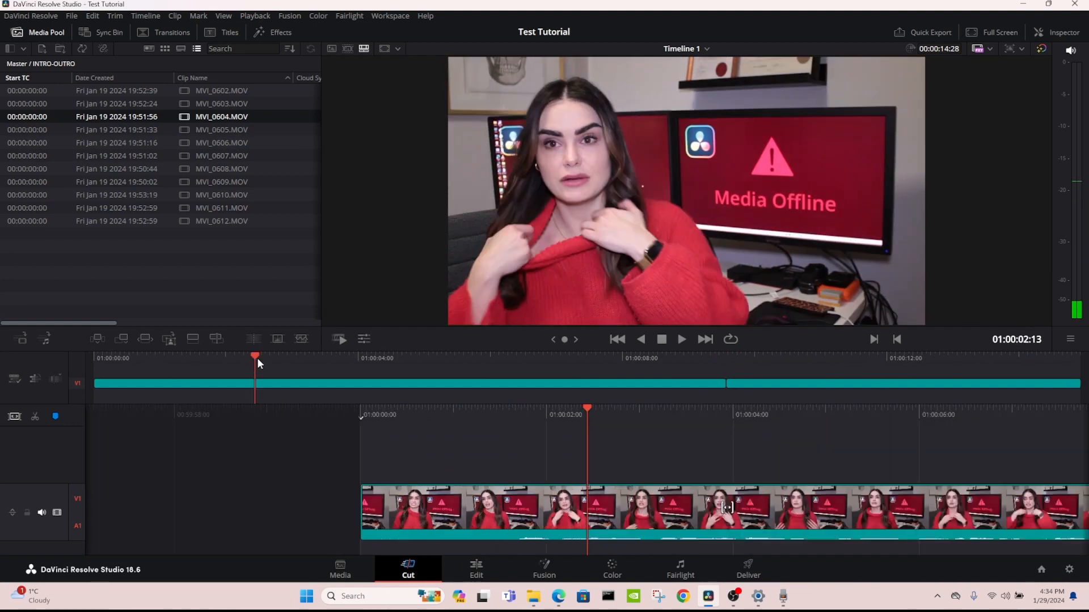
pyautogui.click(124, 338)
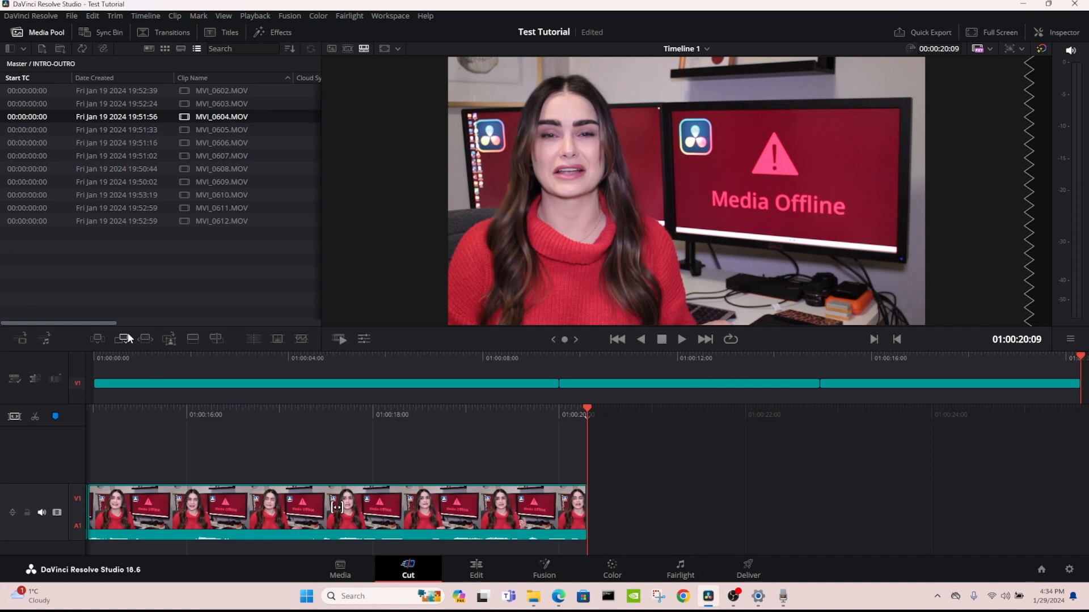
pyautogui.hotkey('ctrl', 'z')
# Step: Try appending the same range with the playhead at 01:00:11:10 in the second clip, and undo the append
pyautogui.click(843, 356)
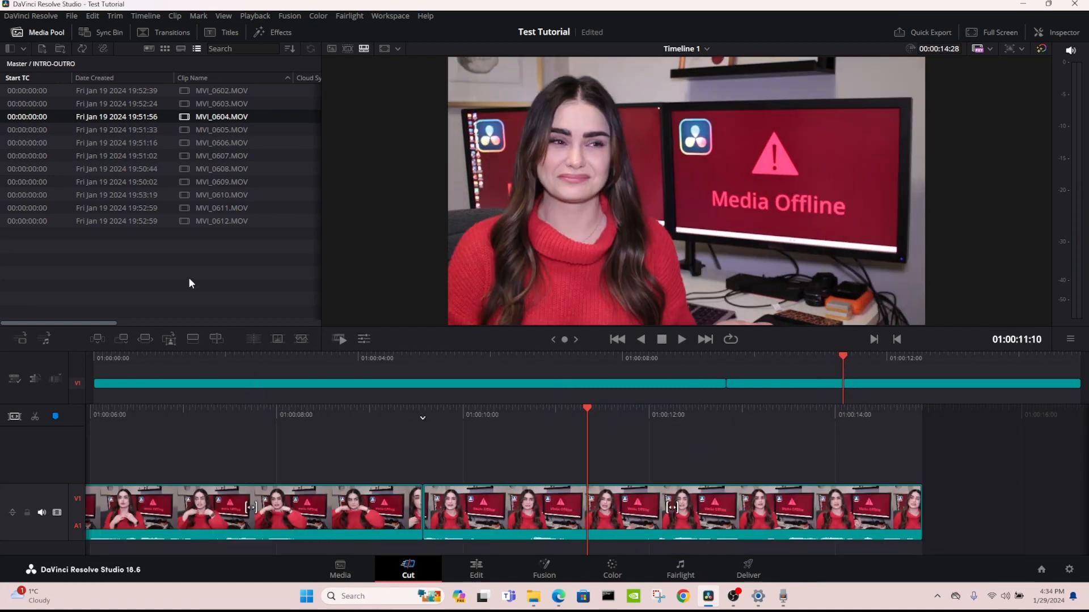
pyautogui.click(121, 338)
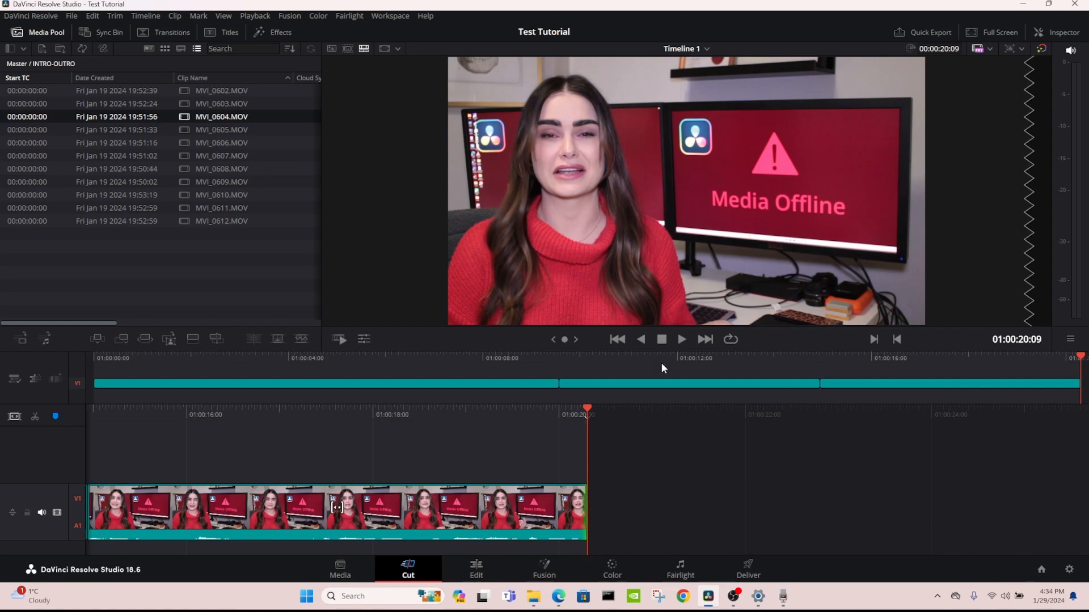
pyautogui.click(780, 358)
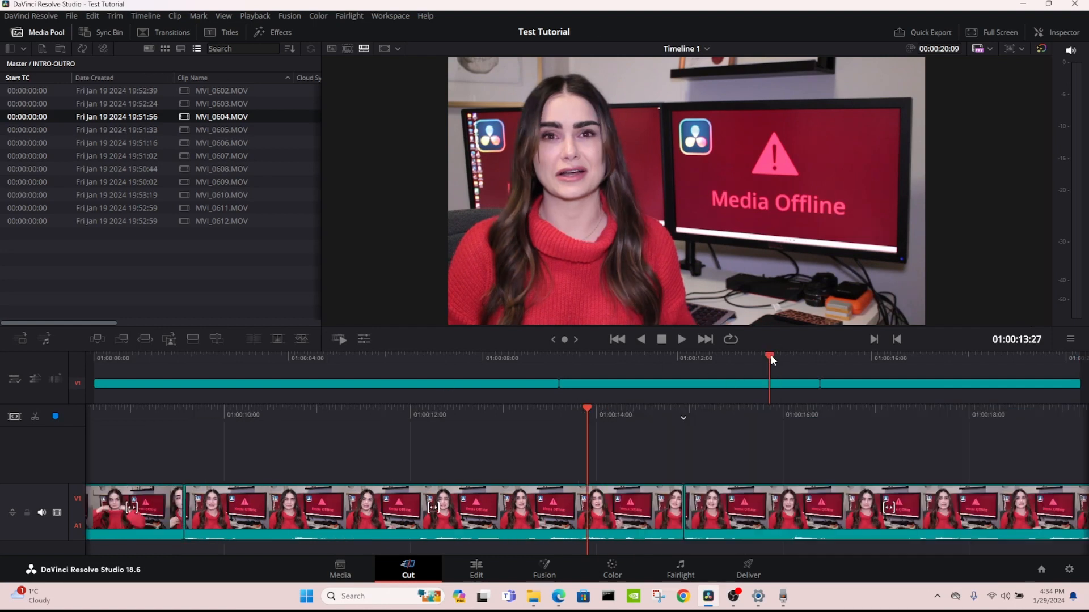
pyautogui.hotkey('ctrl', 'z')
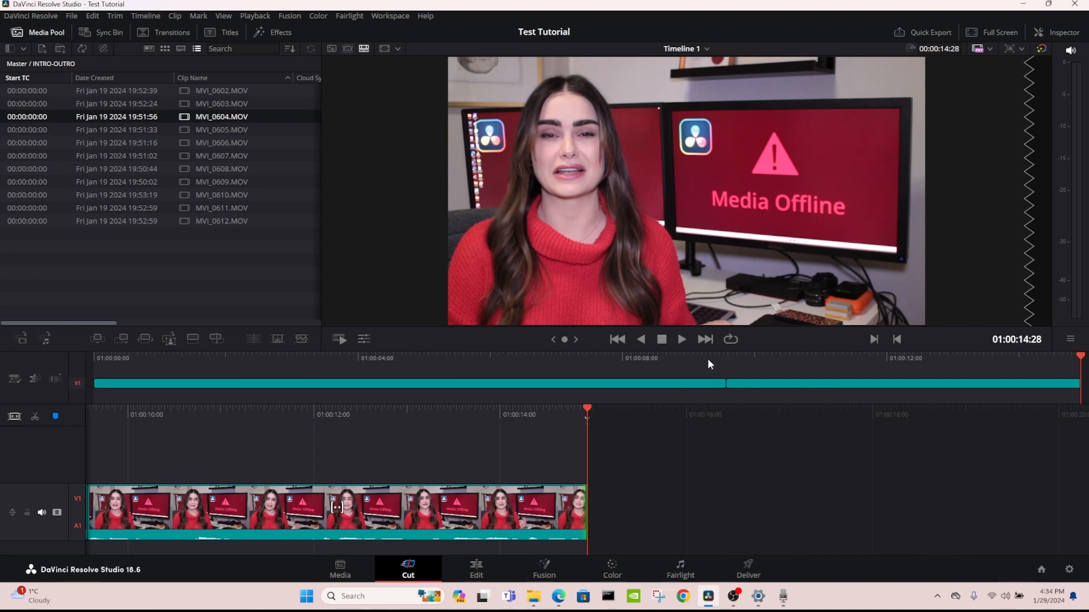
# Step: Ripple Overwrite the first timeline clip with the marked MVI_0604.MOV range
pyautogui.click(722, 356)
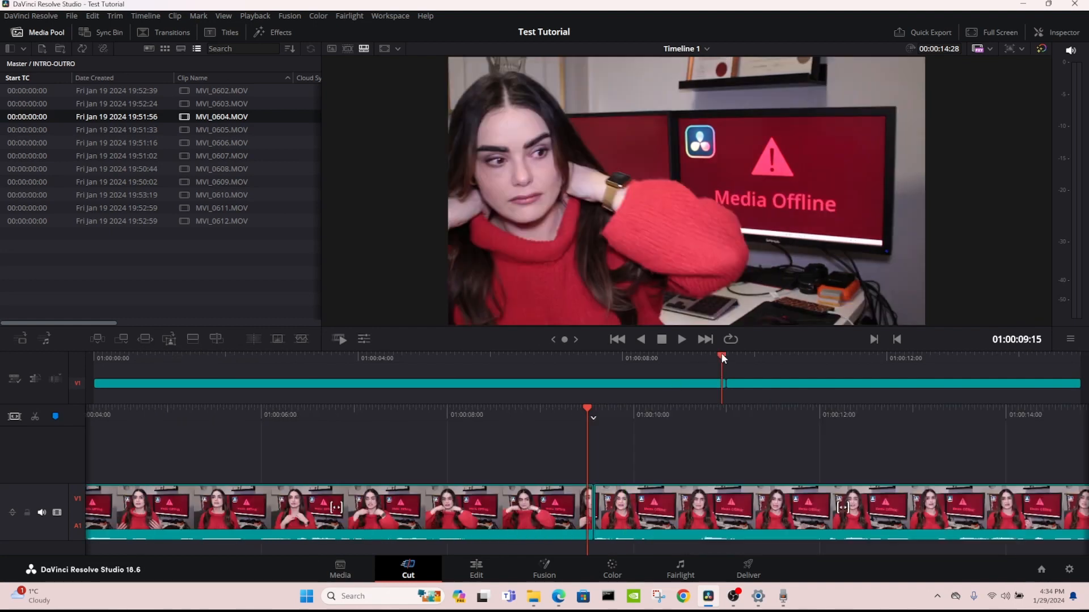
pyautogui.click(151, 342)
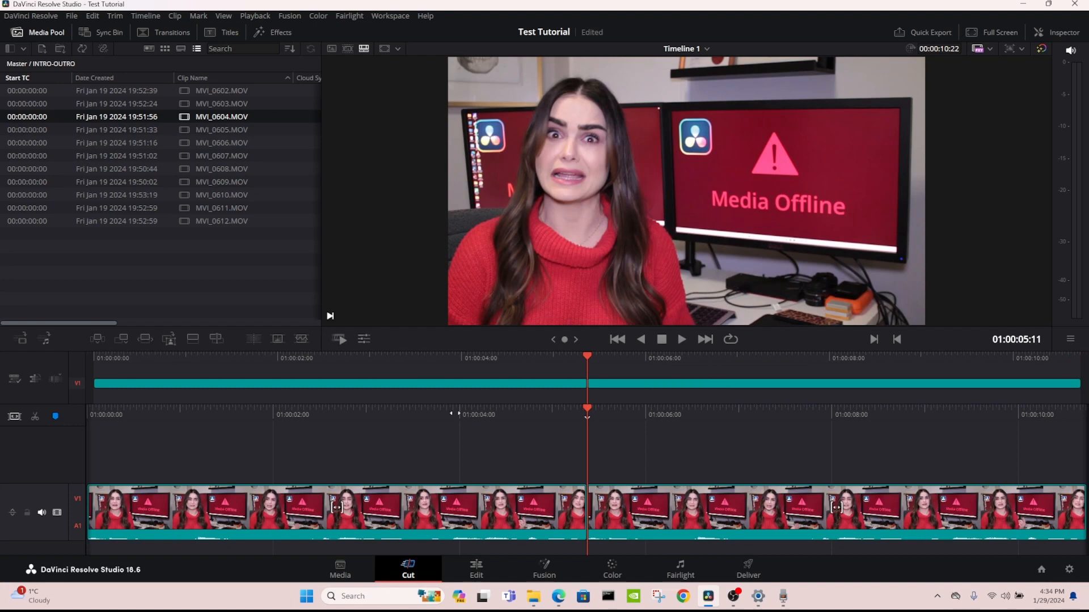
pyautogui.moveTo(454, 363); pyautogui.dragTo(130, 367)
# Step: Place the marked range of MVI_0604.MOV directly from the source viewer onto the timeline after the last clip
pyautogui.doubleClick(49, 116)
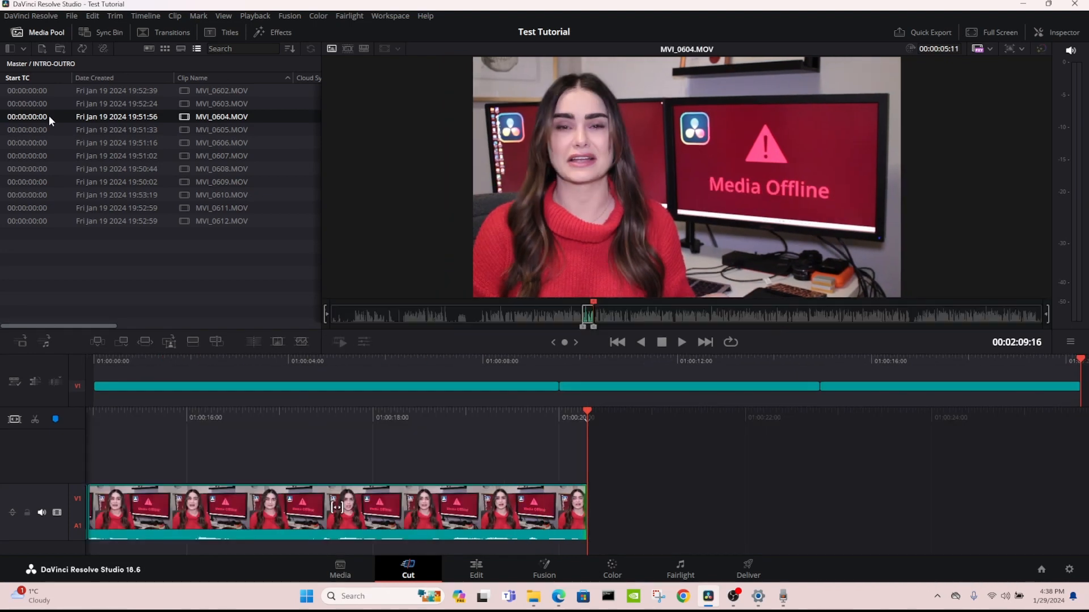
pyautogui.moveTo(621, 144); pyautogui.dragTo(726, 481)
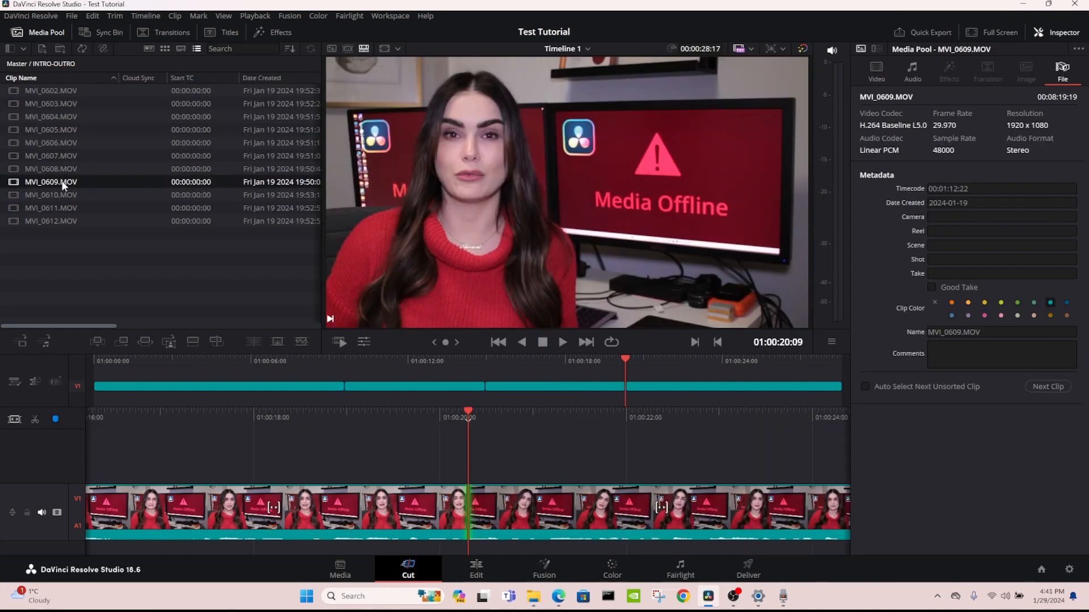
# Step: Load MVI_0602.MOV from the INTRO-OUTRO bin in the source viewer
pyautogui.click(22, 92)
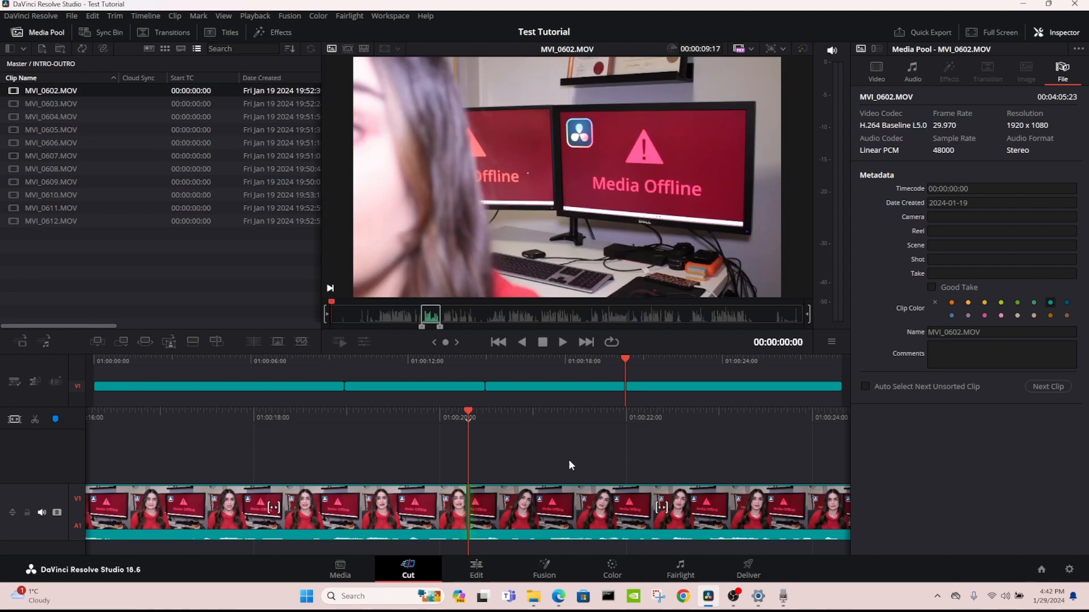
pyautogui.click(143, 527)
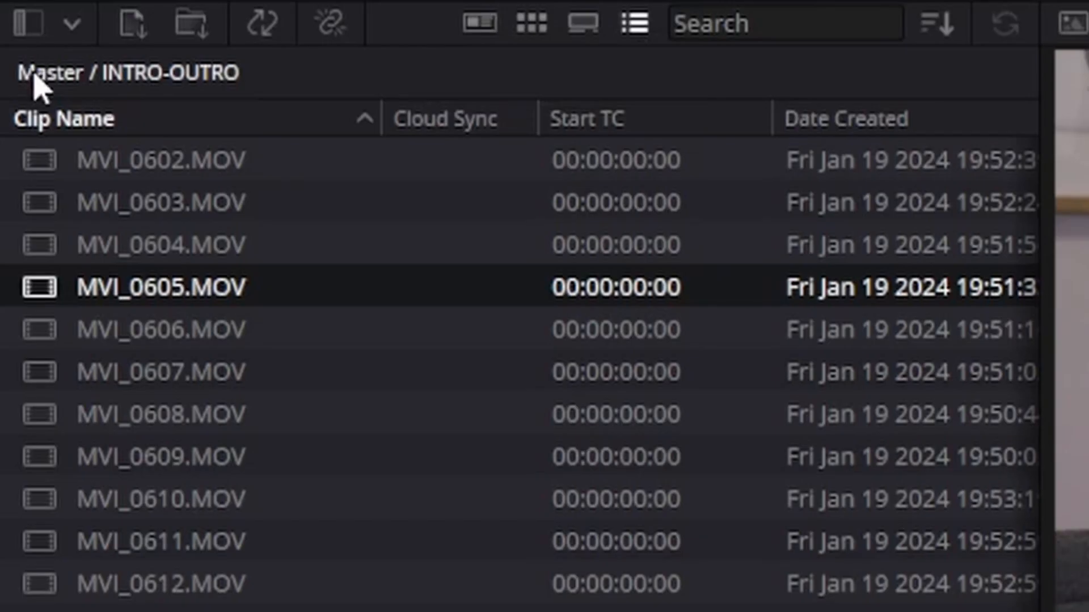
# Step: Open the VO bin and play New Recording 6.m4a in the source viewer
pyautogui.click(12, 64)
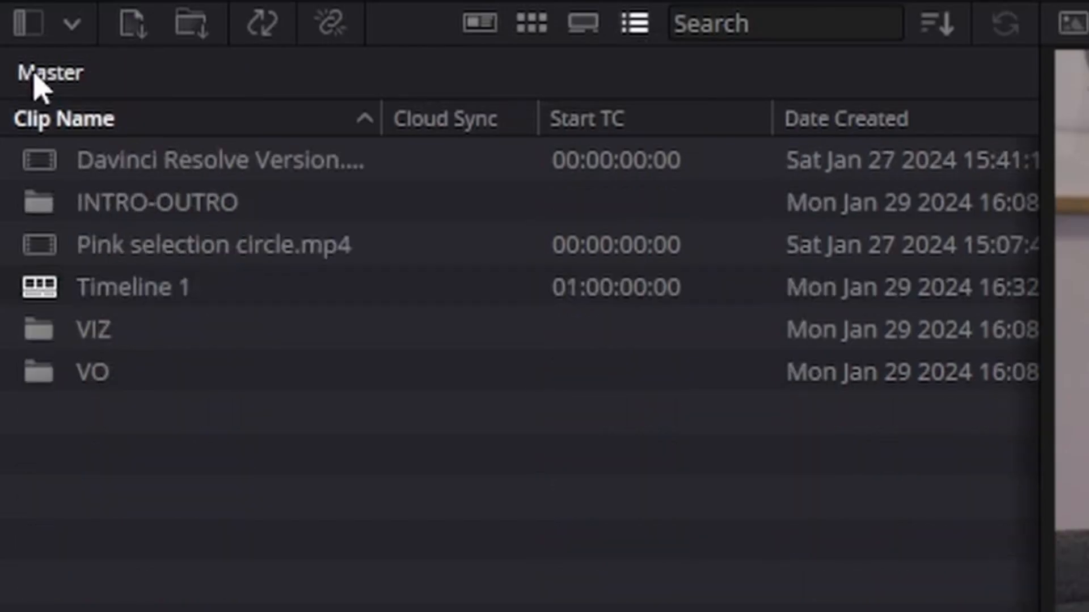
pyautogui.click(48, 377)
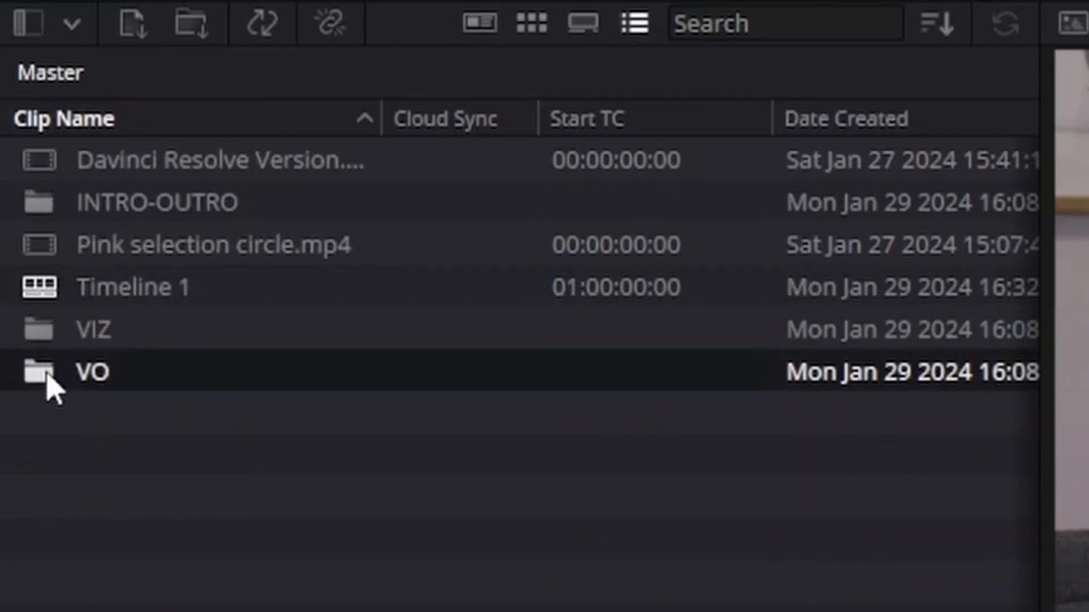
pyautogui.doubleClick(48, 377)
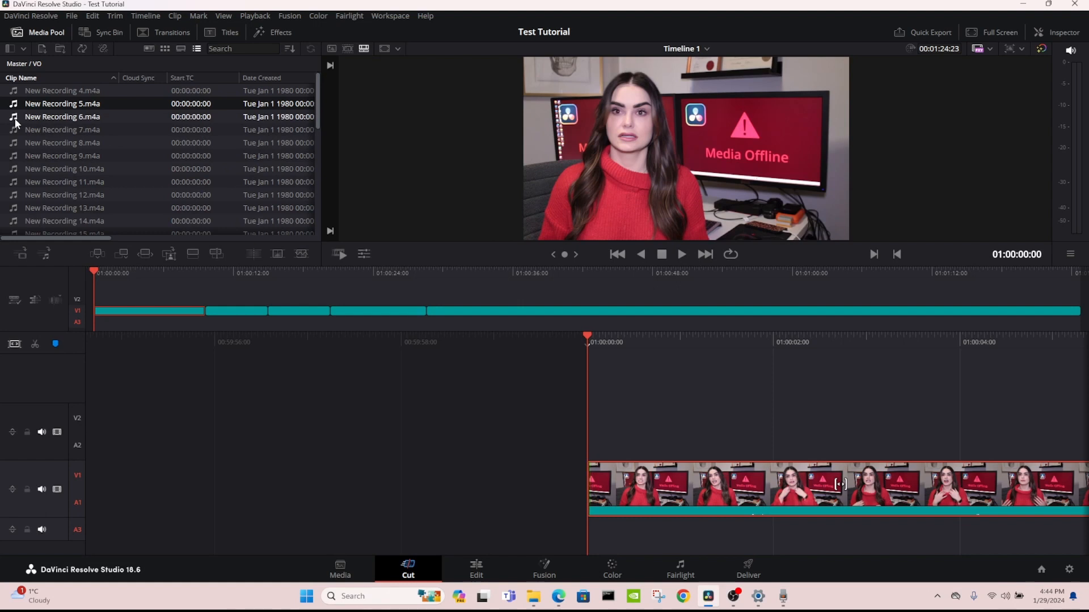
pyautogui.click(17, 117)
pyautogui.press('space')
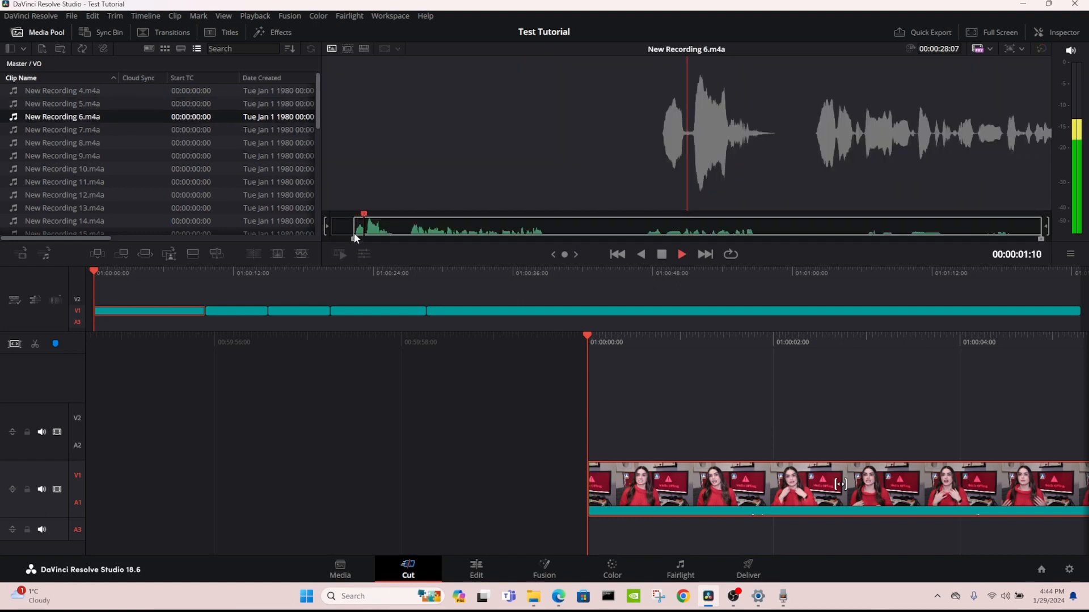
# Step: Mark the out point of New Recording 6.m4a and place the range on audio track A3 at the timeline's start
pyautogui.click(548, 220)
pyautogui.press('o')
pyautogui.click(116, 273)
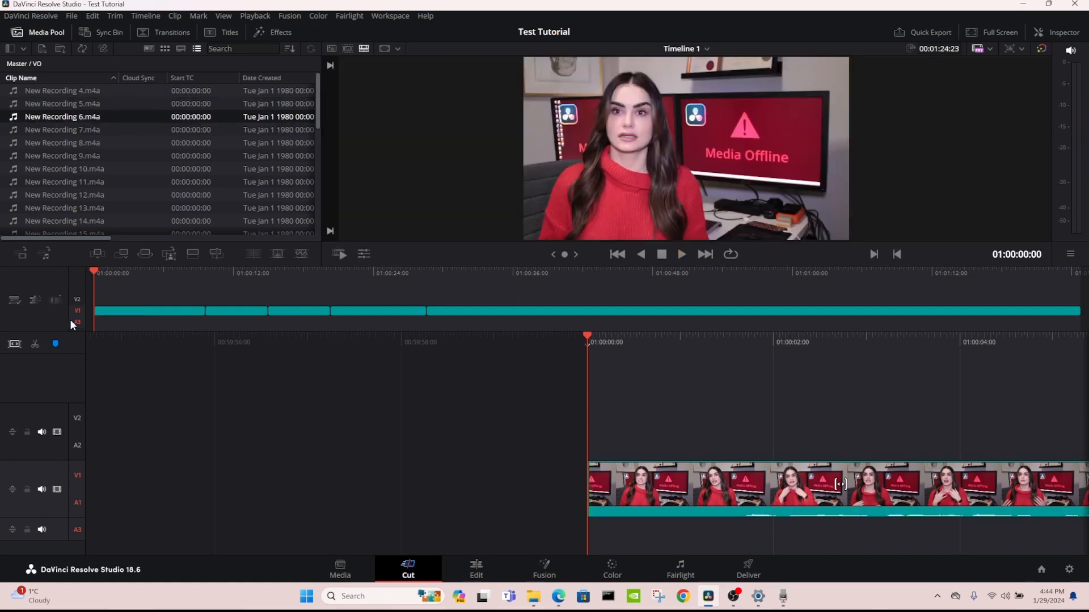
pyautogui.moveTo(71, 320); pyautogui.dragTo(104, 319)
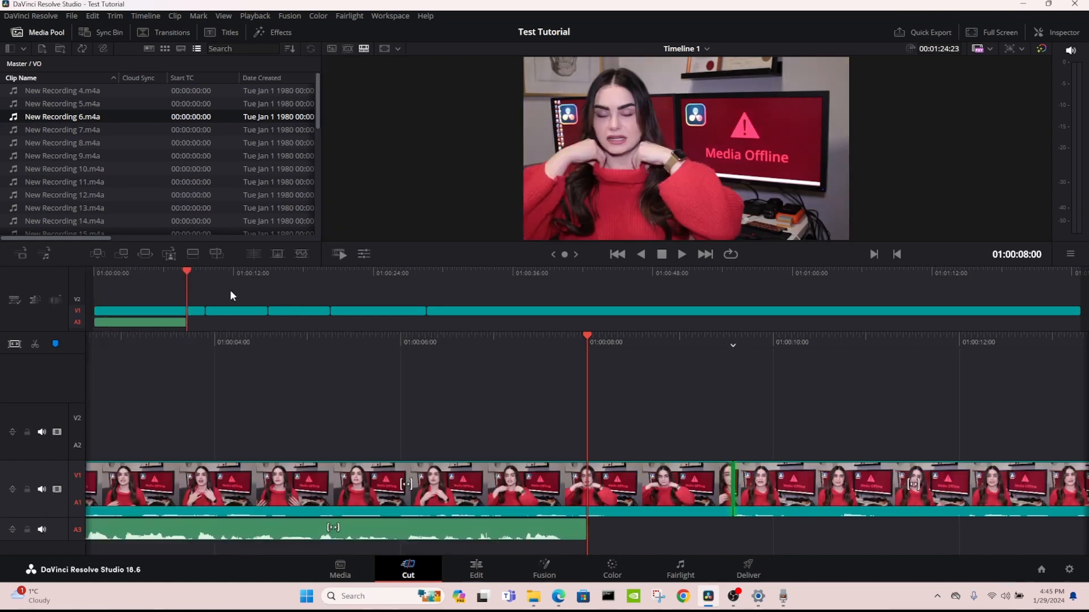
# Step: Play the timeline from its beginning to check the voice-over against the first video clip
pyautogui.click(241, 496)
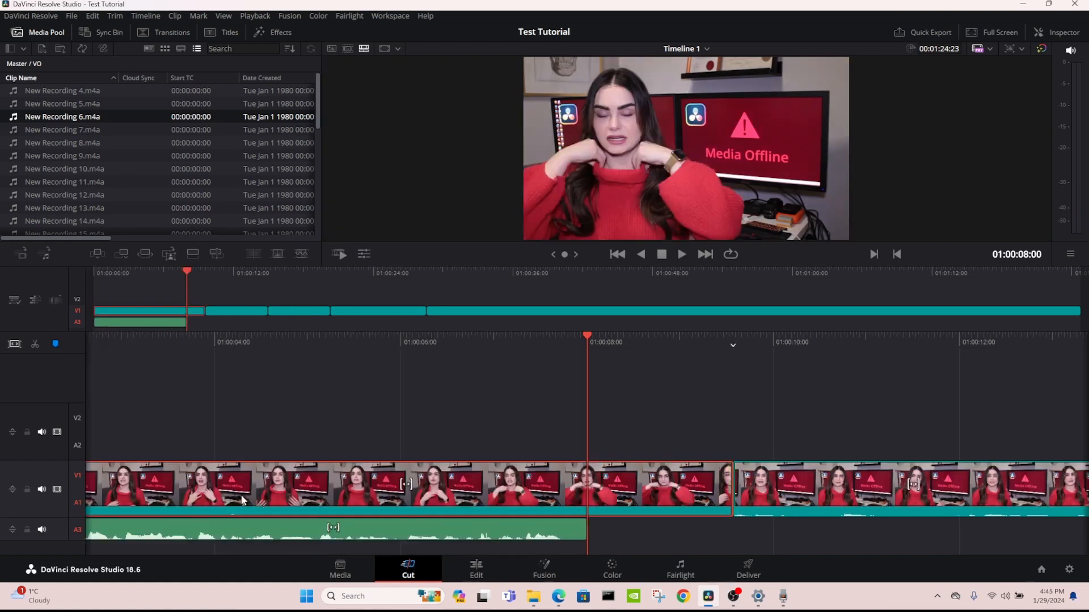
pyautogui.press('Home')
pyautogui.press('space')
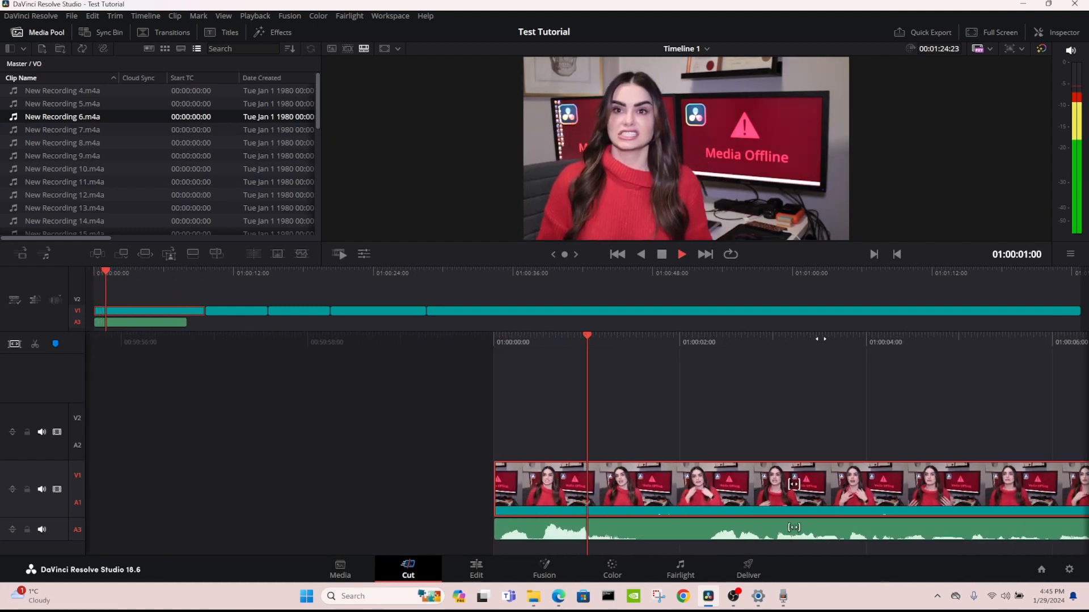
pyautogui.press('space')
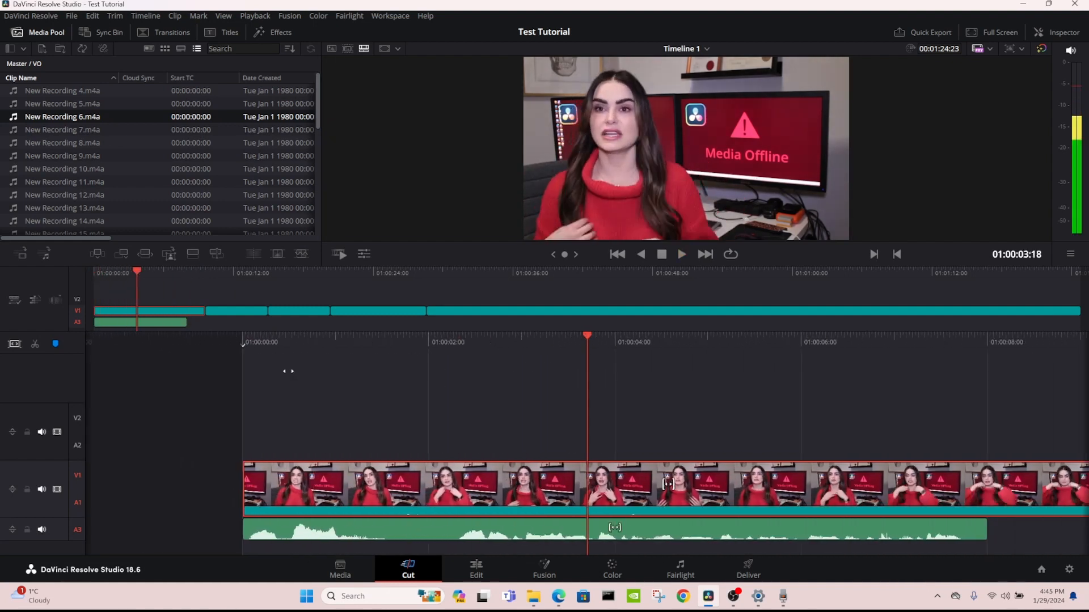
pyautogui.moveTo(288, 371); pyautogui.dragTo(312, 375)
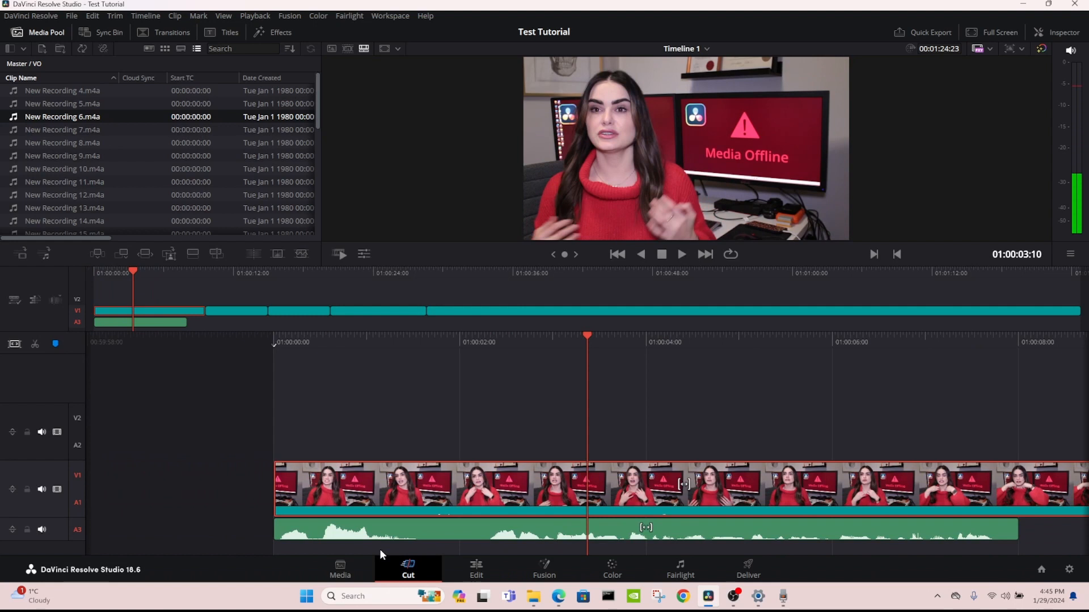
# Step: Try the Boring Detector with 180 seconds as the boring-clip threshold, and cancel the analysis
pyautogui.click(15, 299)
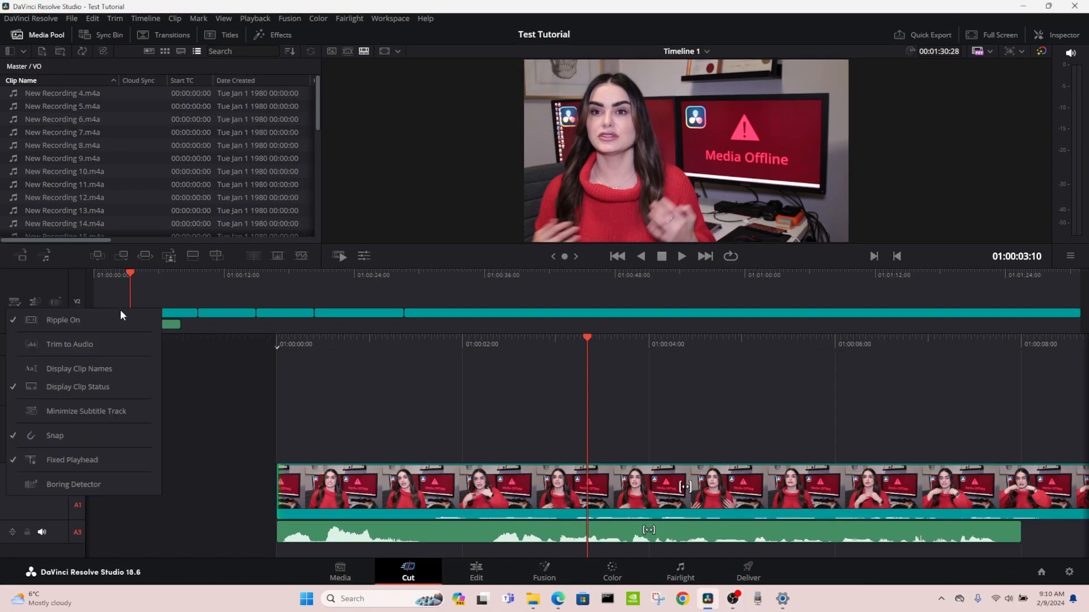
pyautogui.click(145, 486)
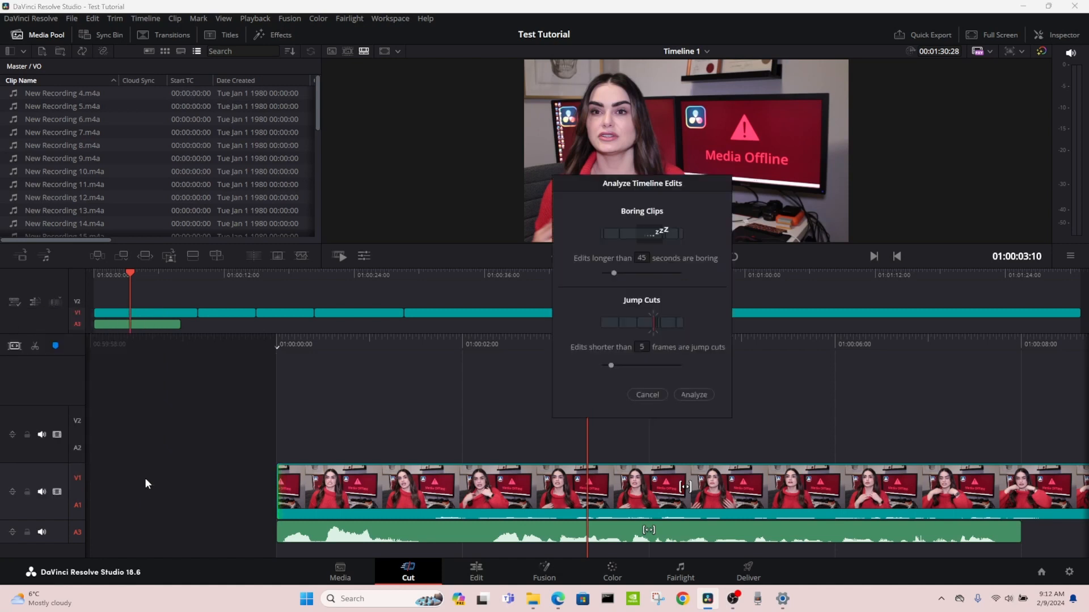
pyautogui.doubleClick(643, 259)
pyautogui.write('180')
pyautogui.click(662, 395)
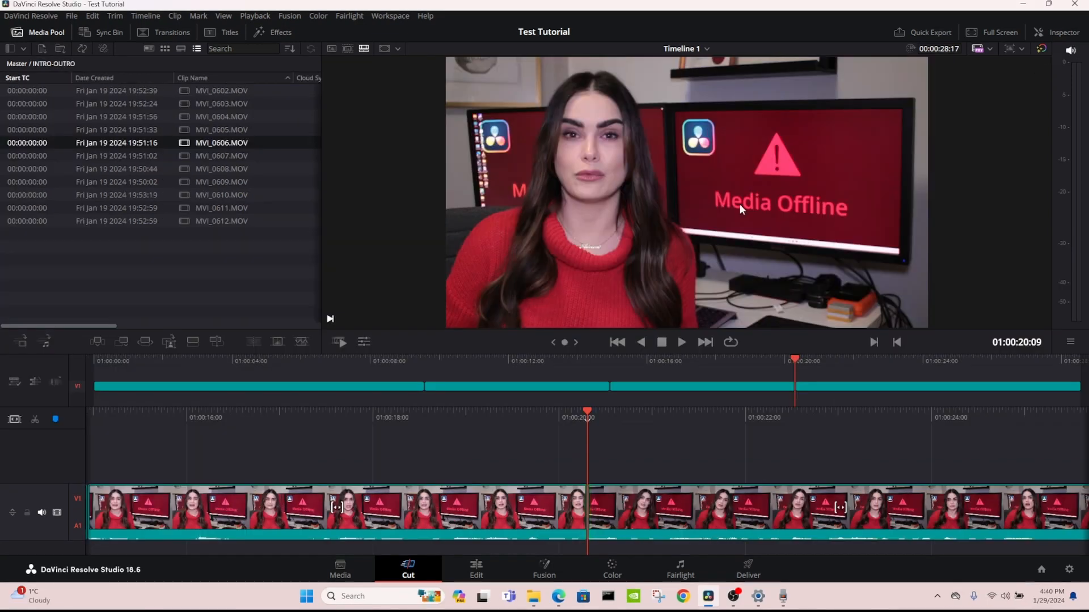
# Step: Show the file metadata of MVI_0609.MOV from the INTRO-OUTRO bin in the Inspector
pyautogui.click(1063, 33)
pyautogui.click(1062, 71)
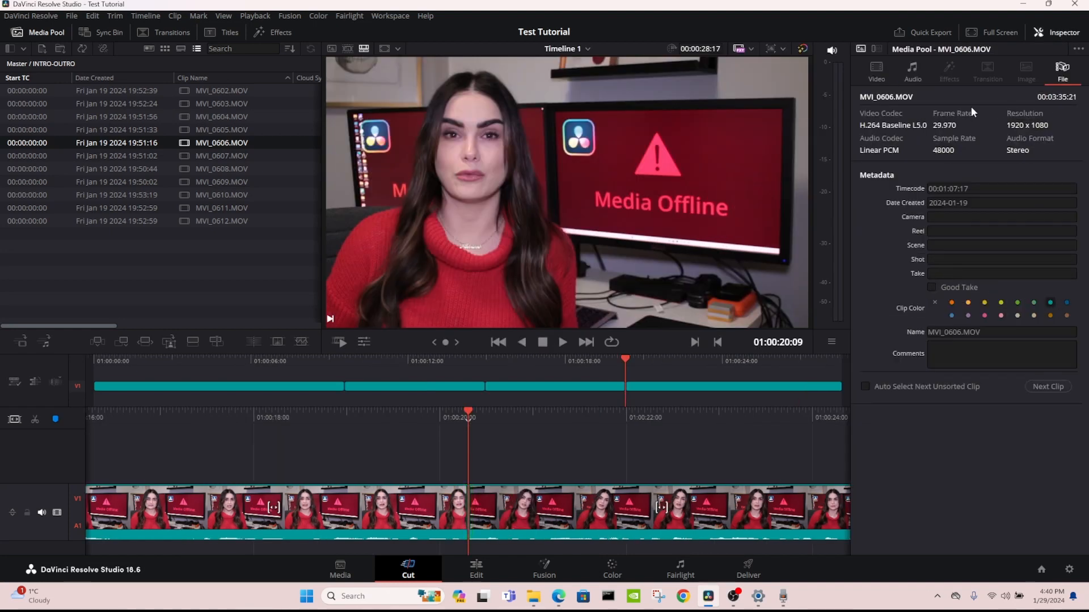
pyautogui.click(205, 181)
# Step: Compare the strip, list and metadata views of the clips in the INTRO-OUTRO bin
pyautogui.click(181, 49)
pyautogui.click(197, 48)
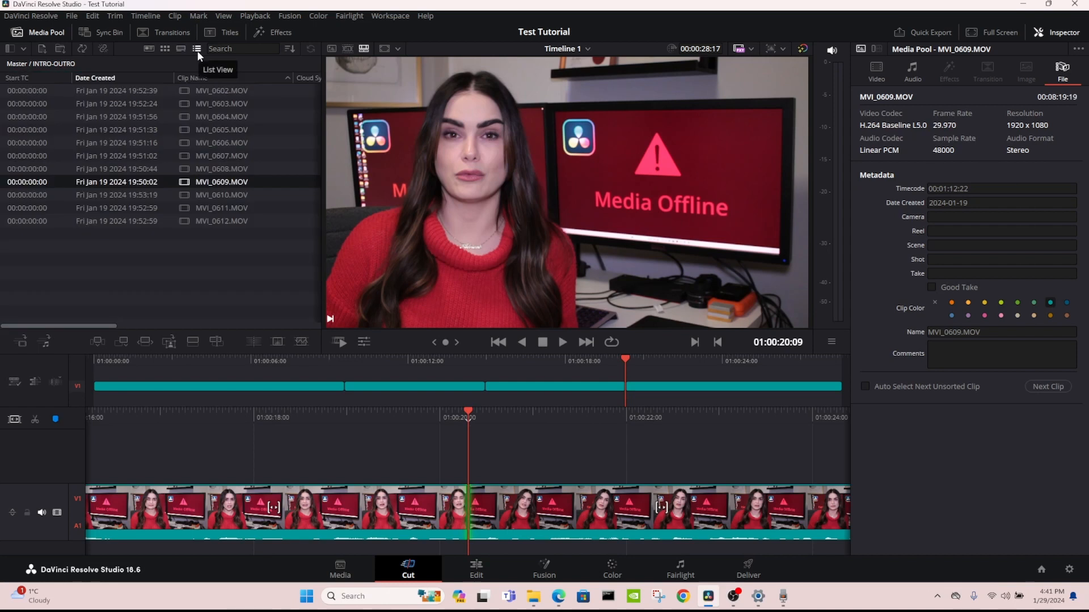
pyautogui.click(149, 48)
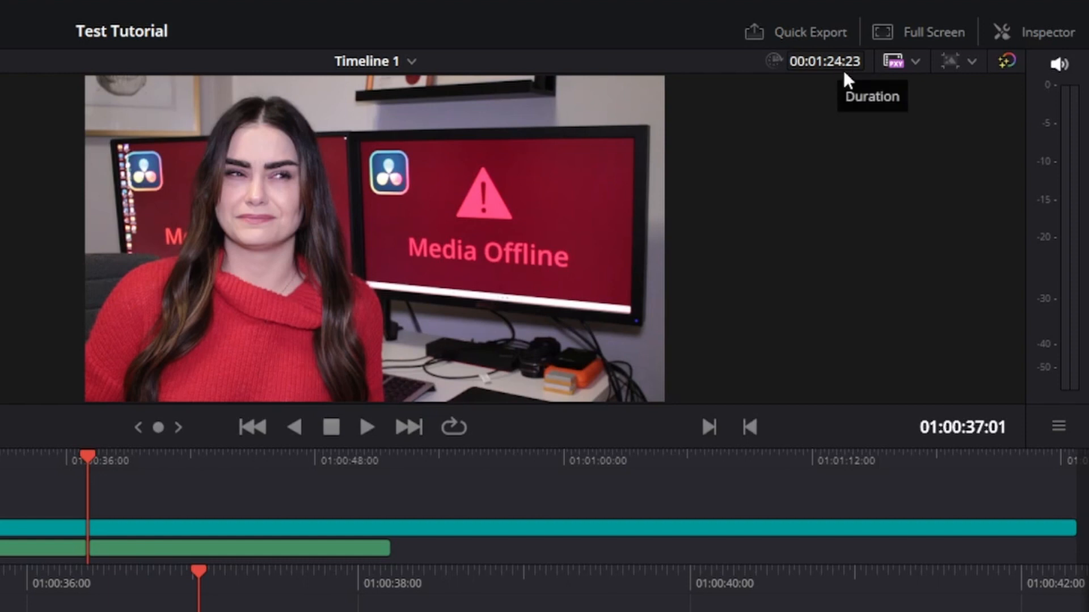
# Step: Scrub through the edited timeline in the full-length overview and reveal the clip tools beneath the viewer
pyautogui.click(960, 434)
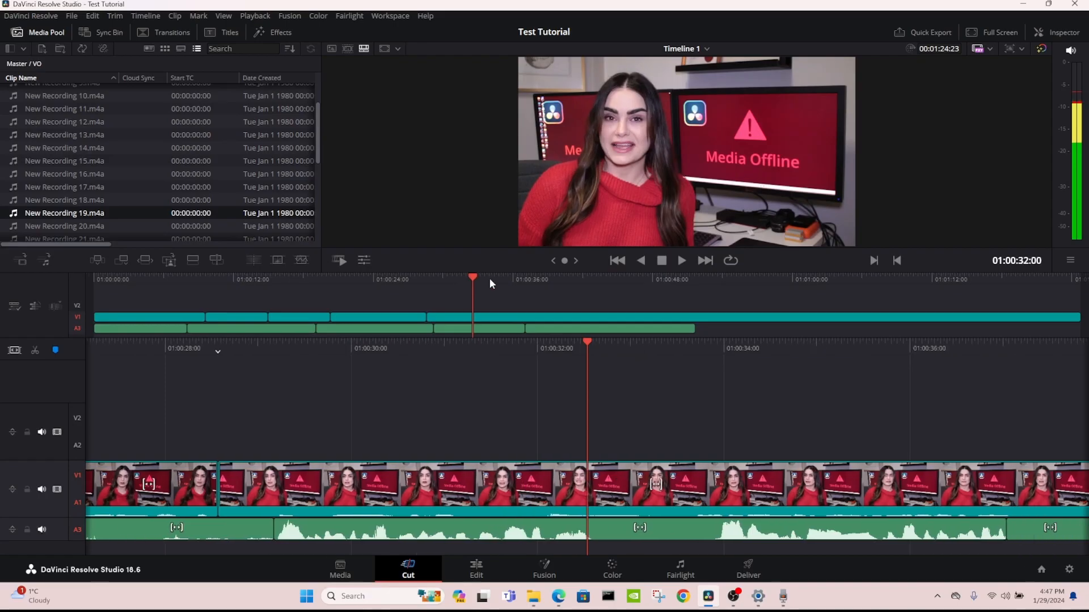
pyautogui.moveTo(490, 281); pyautogui.dragTo(646, 281)
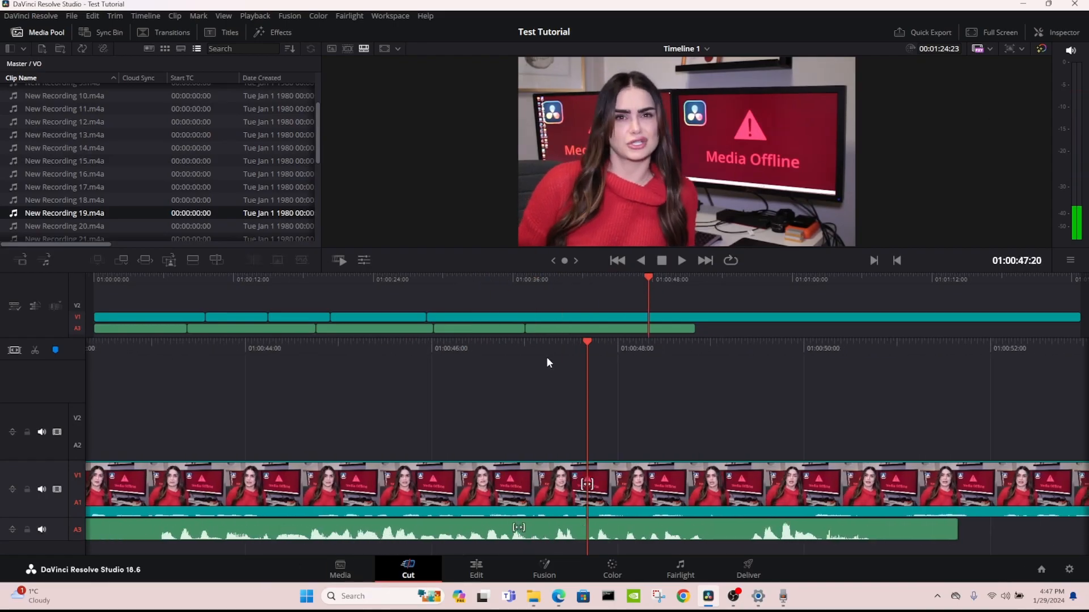
pyautogui.click(391, 279)
pyautogui.moveTo(391, 279); pyautogui.dragTo(433, 280)
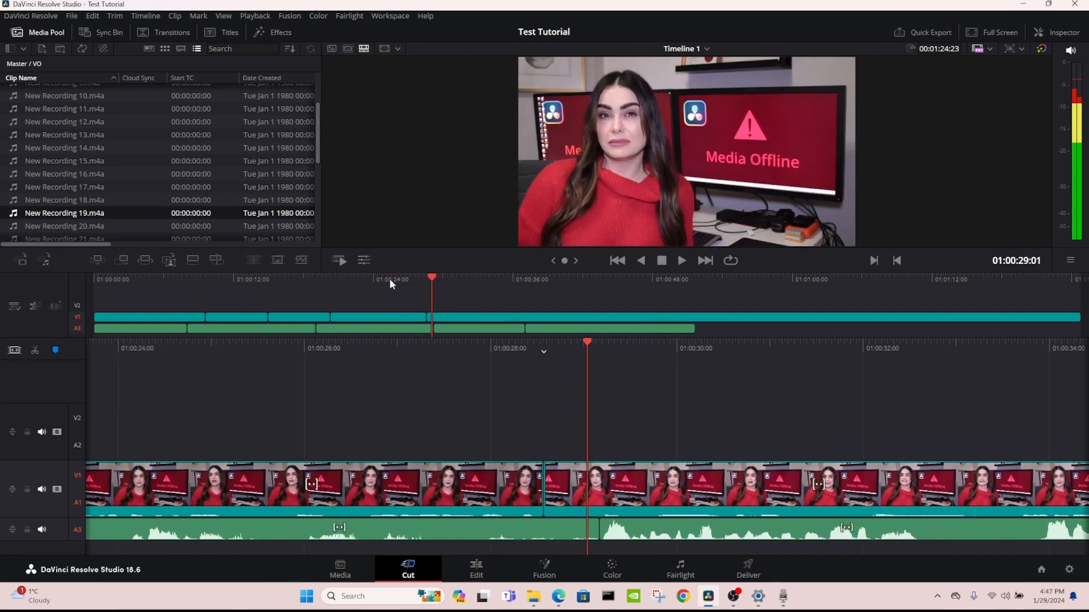
pyautogui.click(364, 261)
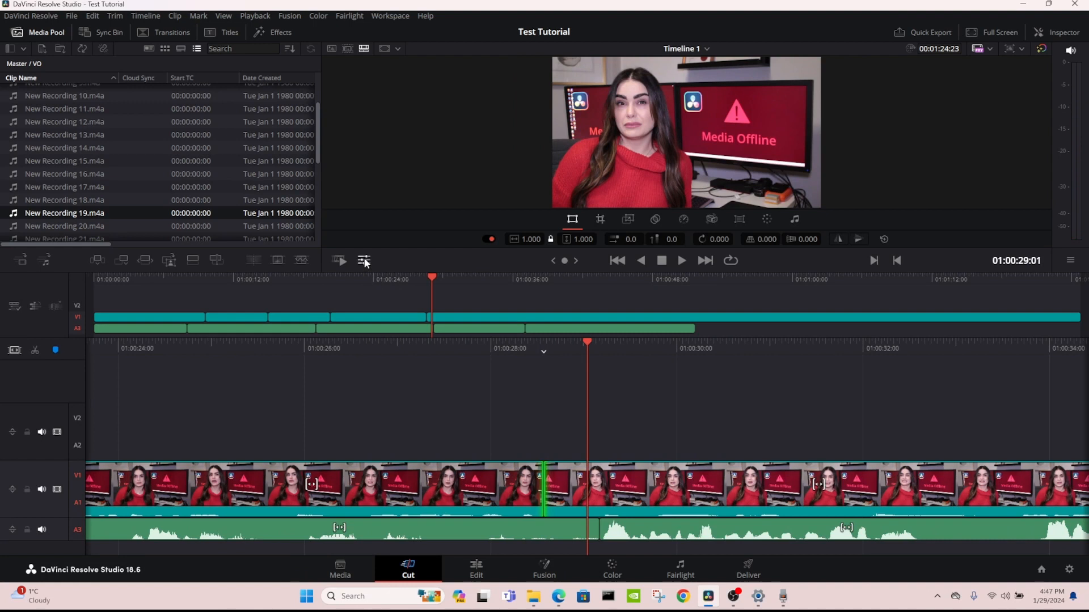
# Step: Review the cuts in the detailed timeline from its start to about 01:00:23:04
pyautogui.press('Home')
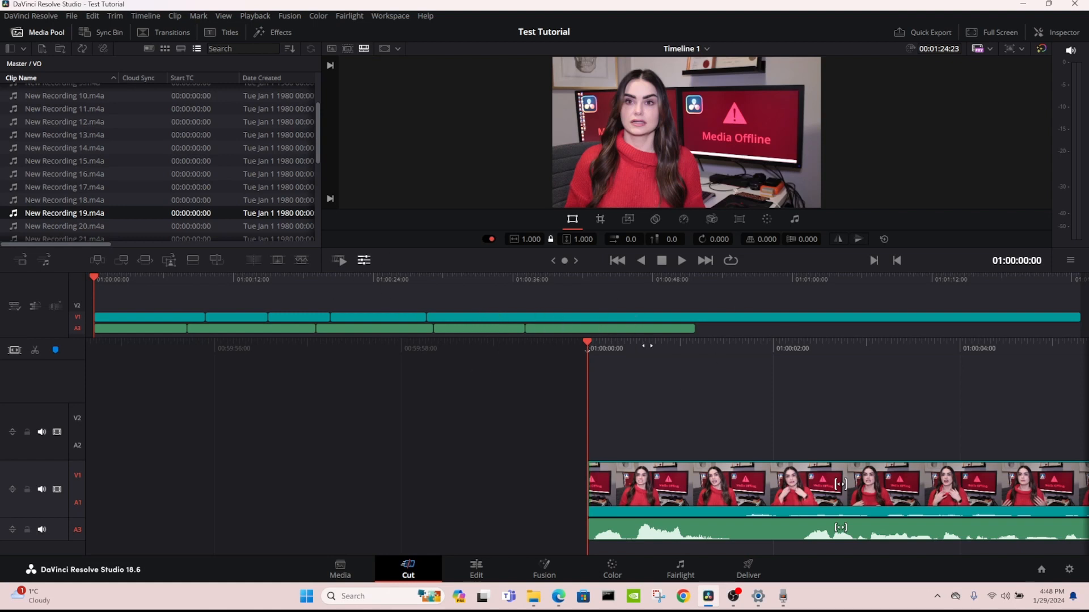
pyautogui.moveTo(648, 345); pyautogui.dragTo(6, 349)
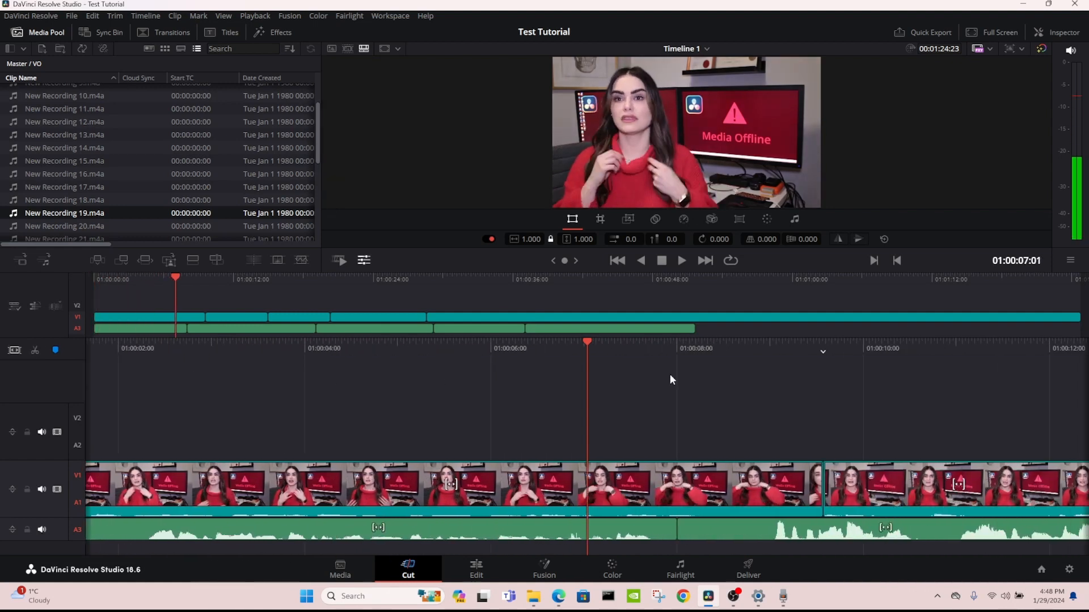
pyautogui.moveTo(802, 349); pyautogui.dragTo(225, 348)
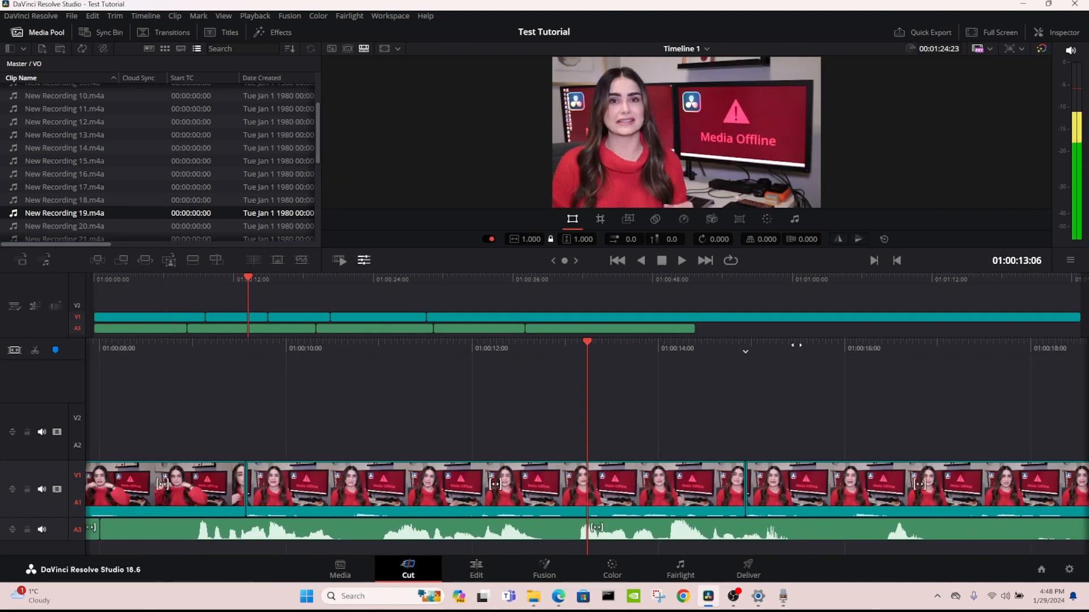
pyautogui.moveTo(796, 346); pyautogui.dragTo(379, 385)
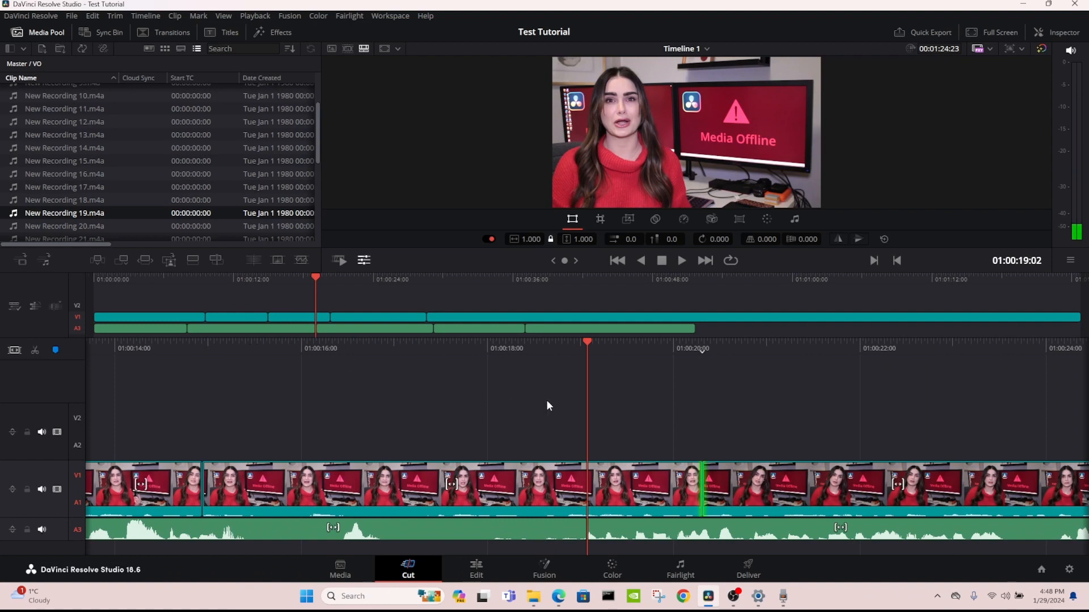
pyautogui.press('space')
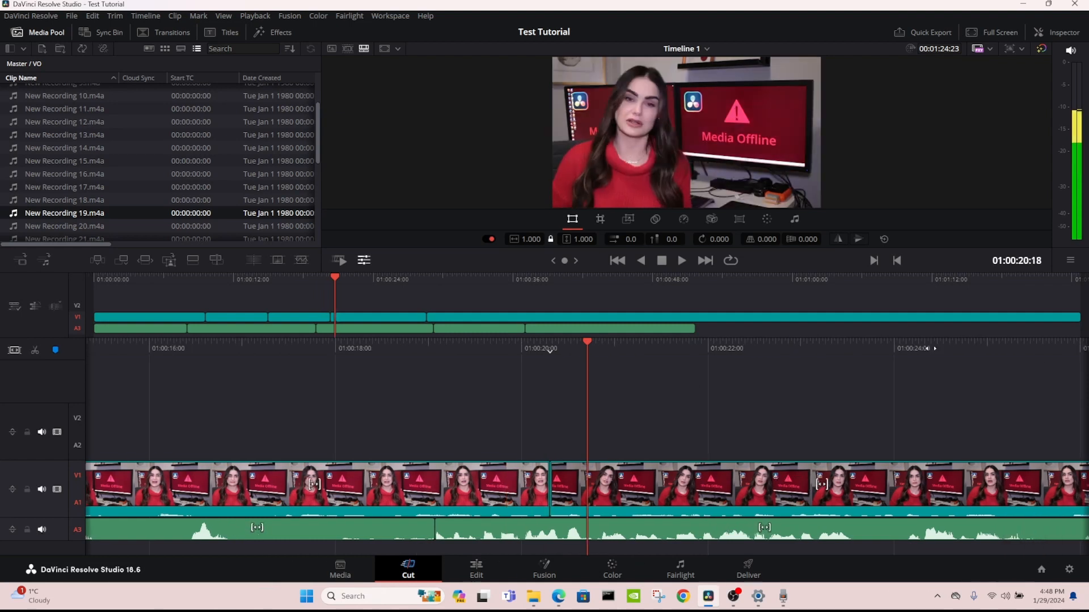
pyautogui.press('space')
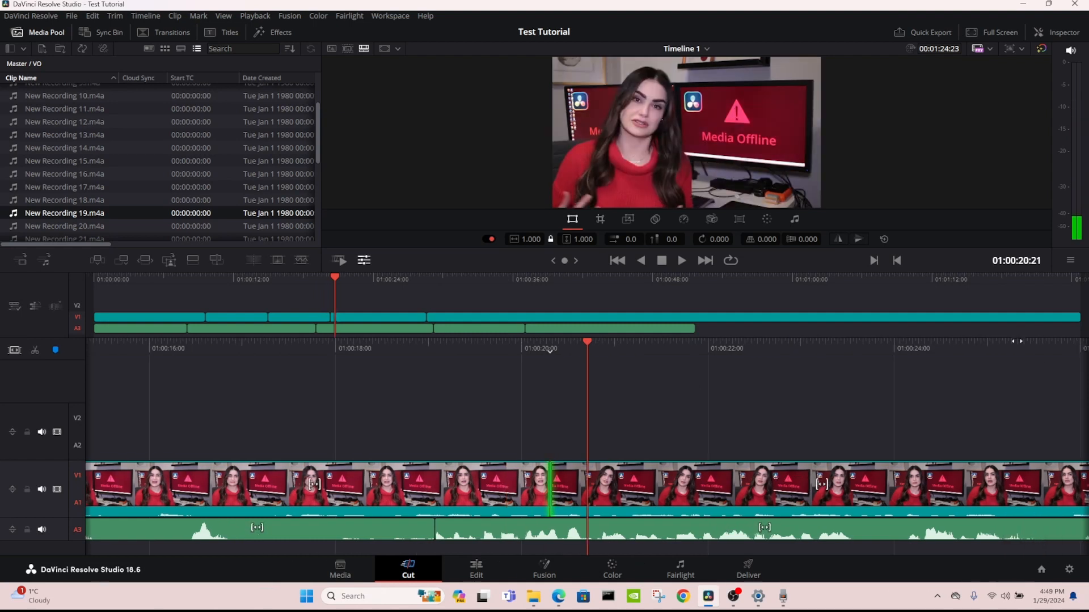
pyautogui.moveTo(1014, 339); pyautogui.dragTo(790, 353)
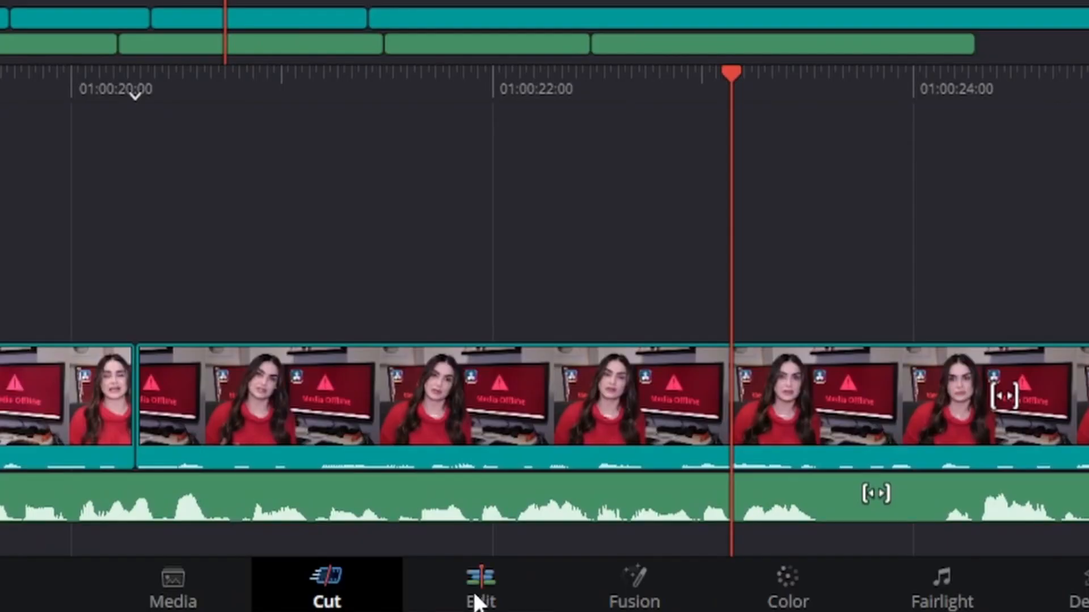
# Step: Switch to the Edit page and enlarge the timeline area so all video and audio tracks fit
pyautogui.press('v')
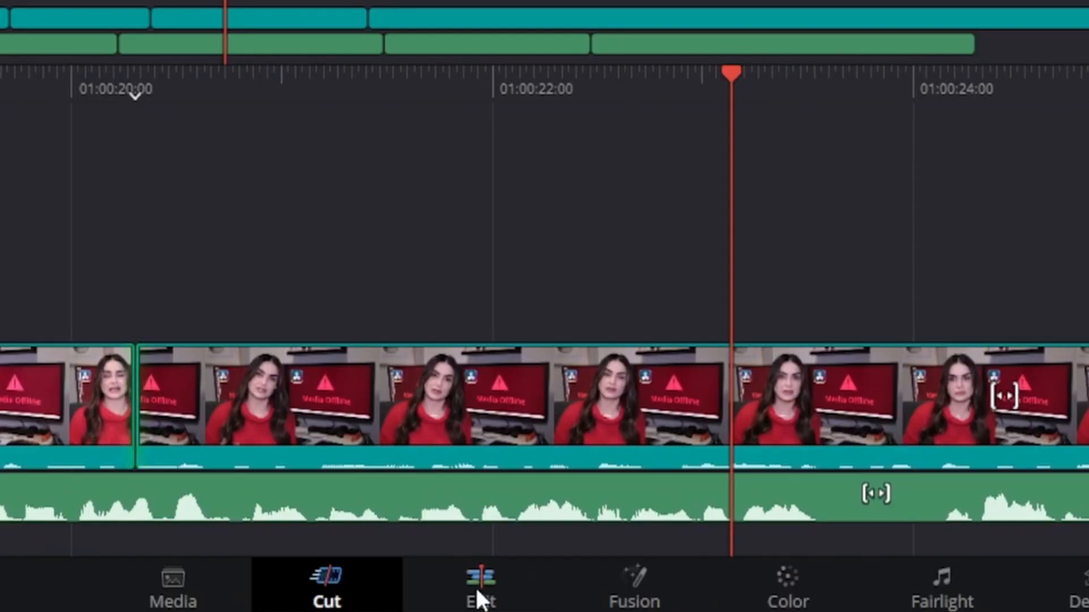
pyautogui.click(479, 598)
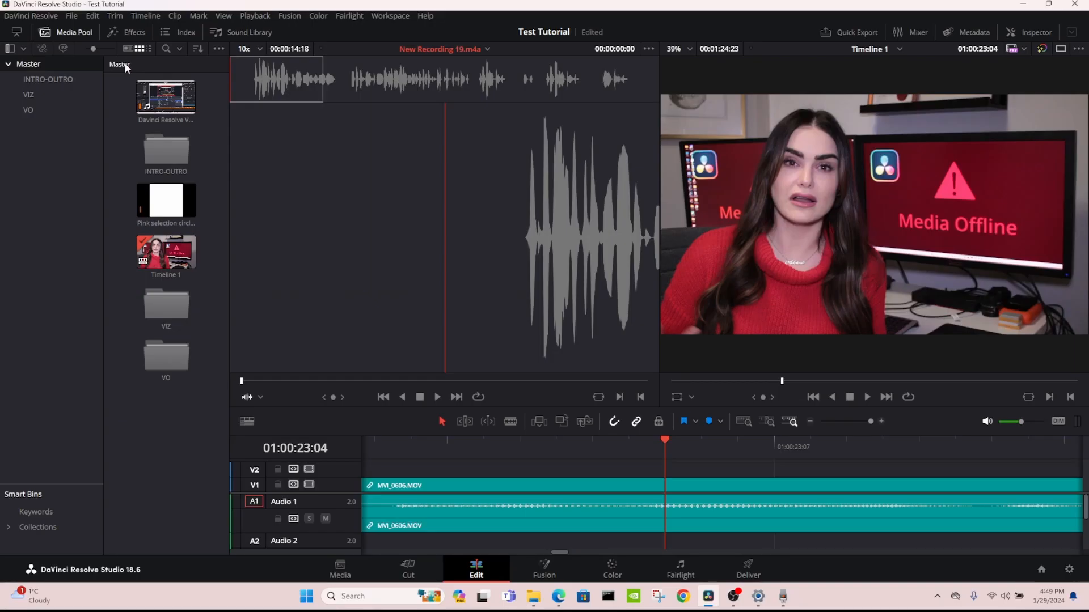
pyautogui.click(9, 65)
pyautogui.click(9, 65)
pyautogui.moveTo(683, 403); pyautogui.dragTo(647, 236)
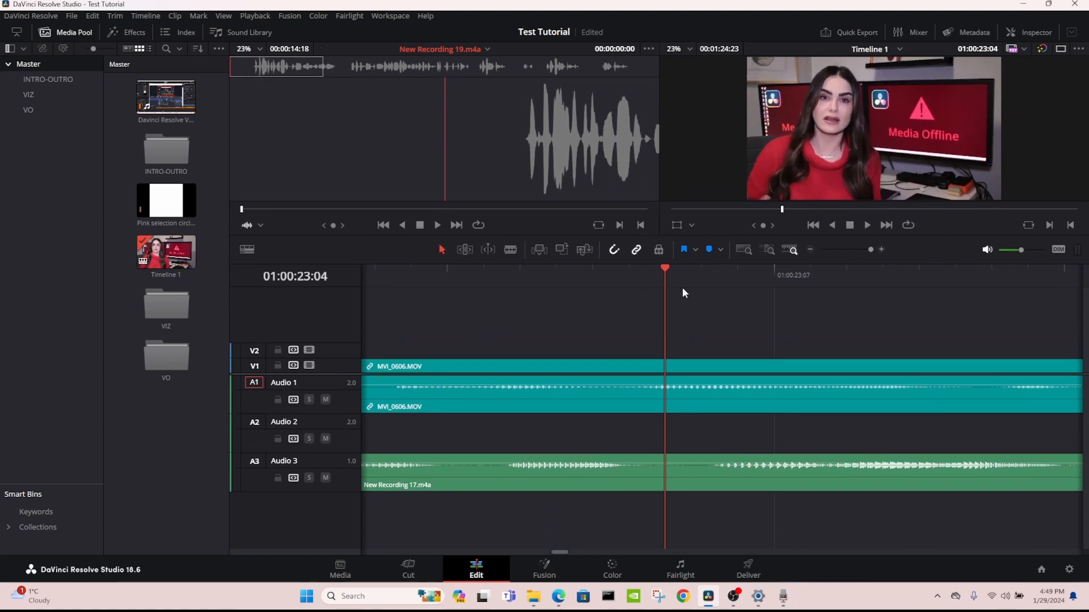
# Step: Fit the whole of Timeline 1 into the timeline area and return the playhead to 01:00:00:00
pyautogui.moveTo(496, 267); pyautogui.dragTo(273, 268)
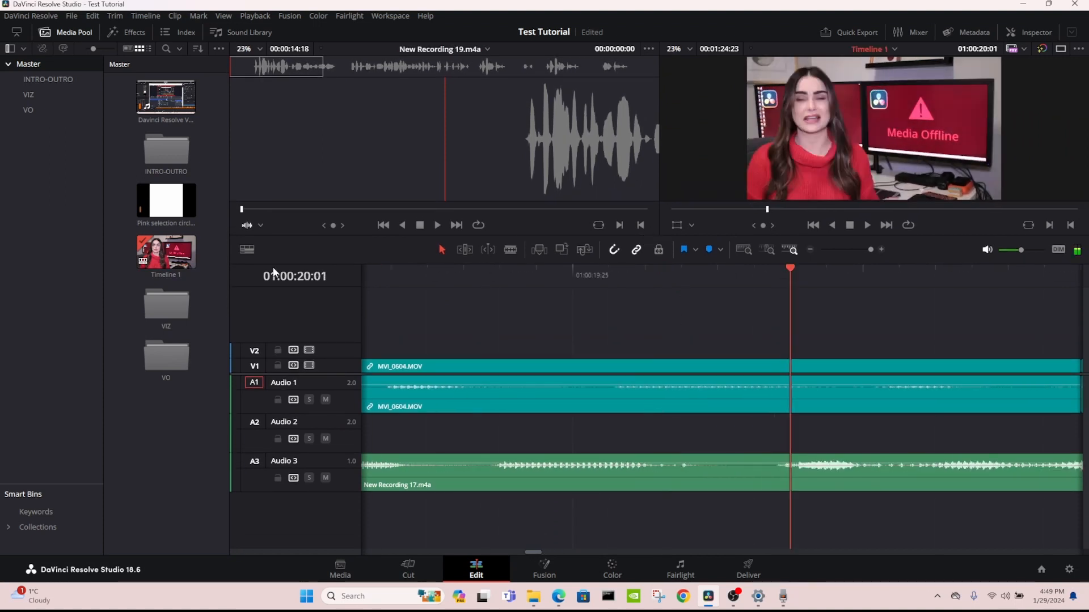
pyautogui.hotkey('shift', 'z')
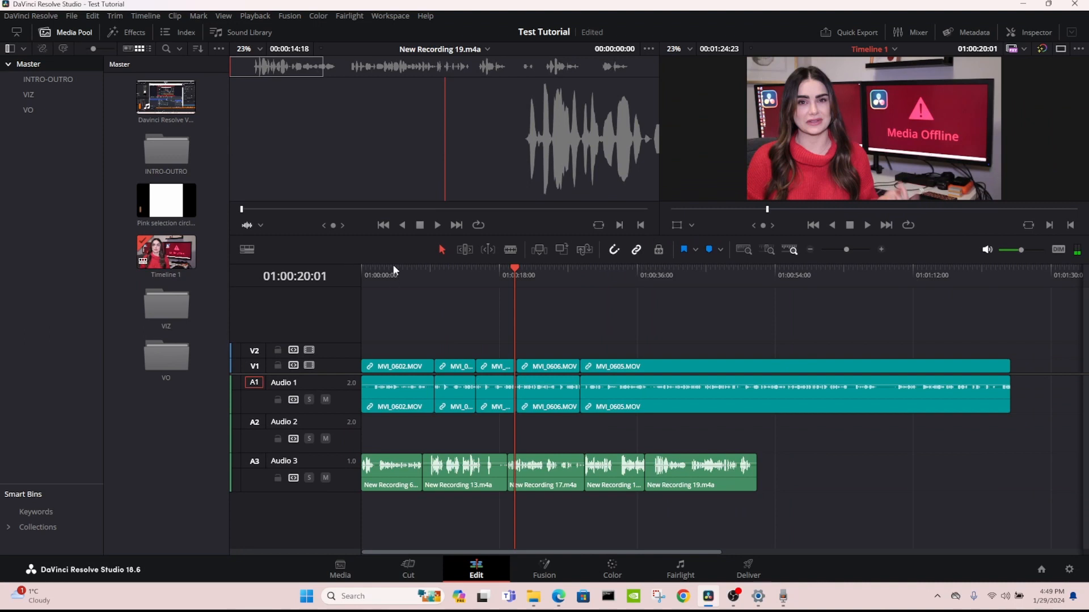
pyautogui.moveTo(374, 263); pyautogui.dragTo(288, 269)
pyautogui.press('Home')
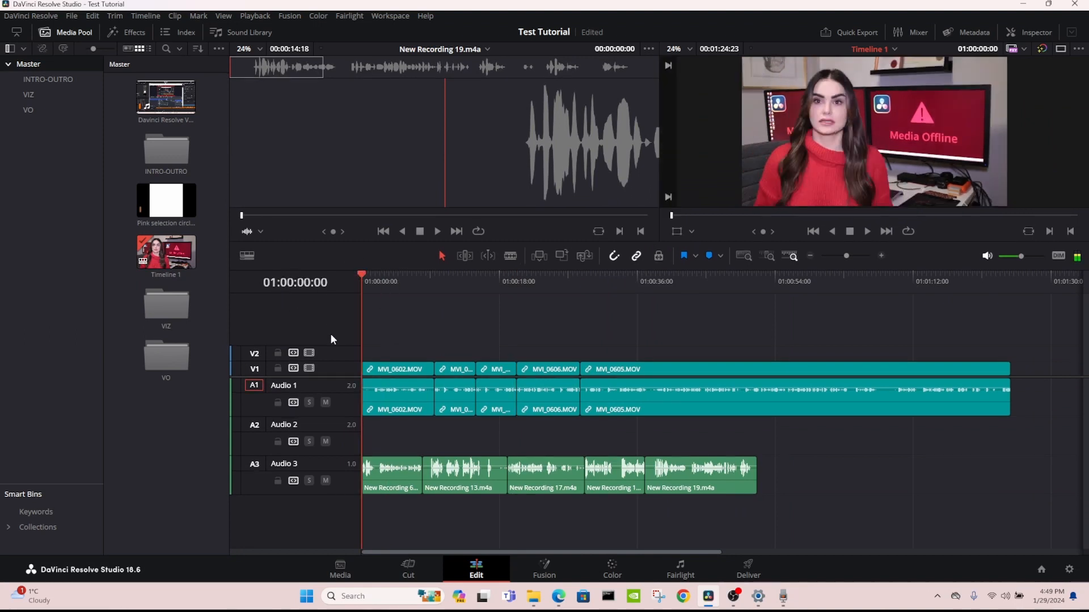
# Step: Increase the track heights of Video 1 and Audio 3
pyautogui.moveTo(337, 361); pyautogui.dragTo(328, 328)
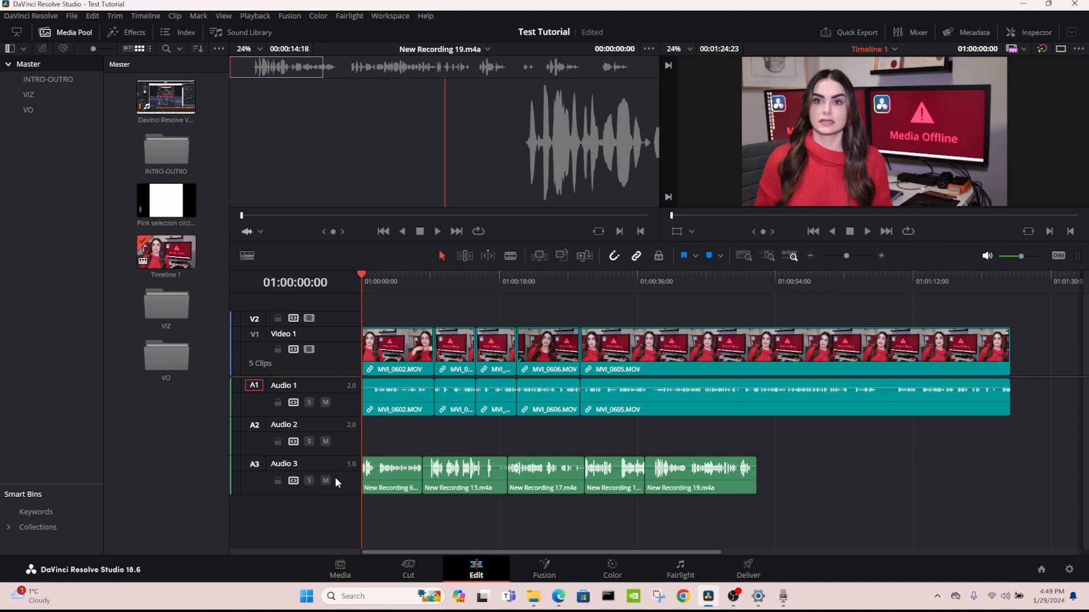
pyautogui.moveTo(341, 494)
pyautogui.mouseDown()
pyautogui.moveTo(350, 434)
pyautogui.moveTo(346, 544)
pyautogui.moveTo(349, 497)
pyautogui.mouseUp()
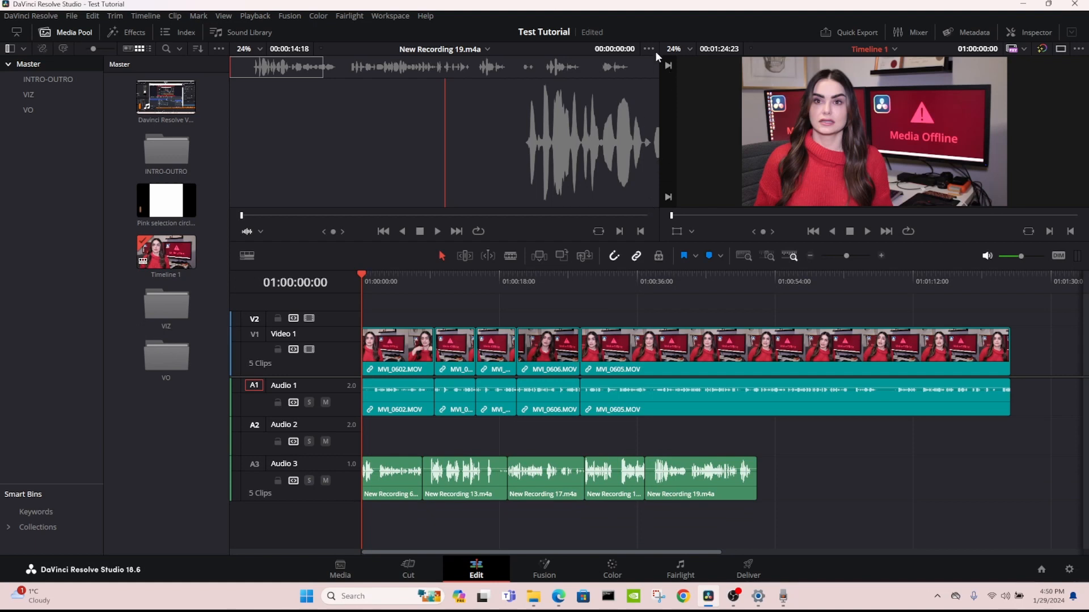
# Step: Show the INTRO-OUTRO bin's clips as a list and open MVI_0602.MOV in the source viewer
pyautogui.click(655, 70)
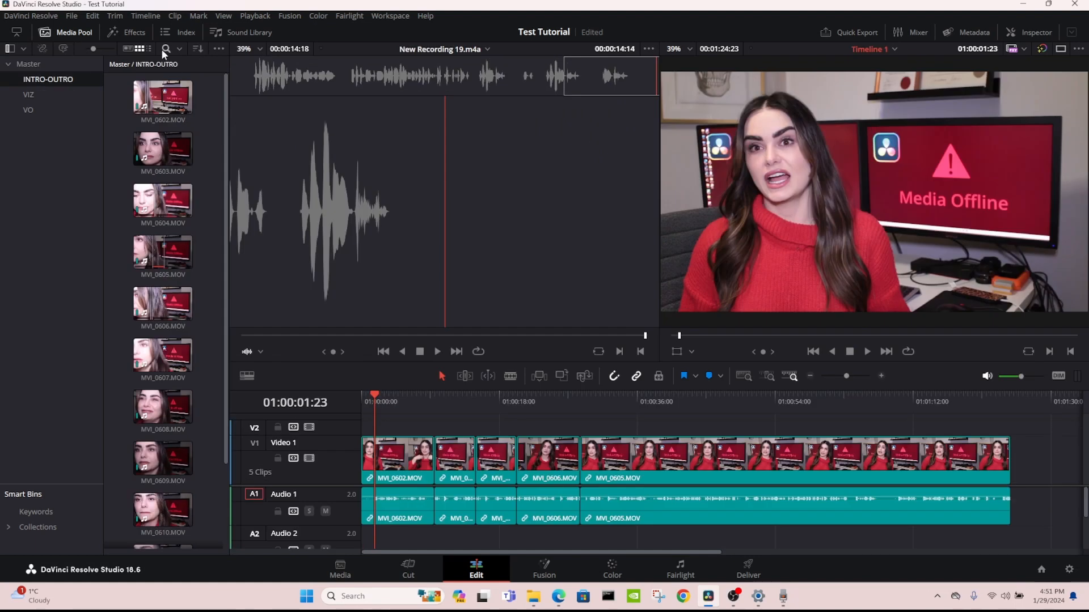
pyautogui.click(146, 49)
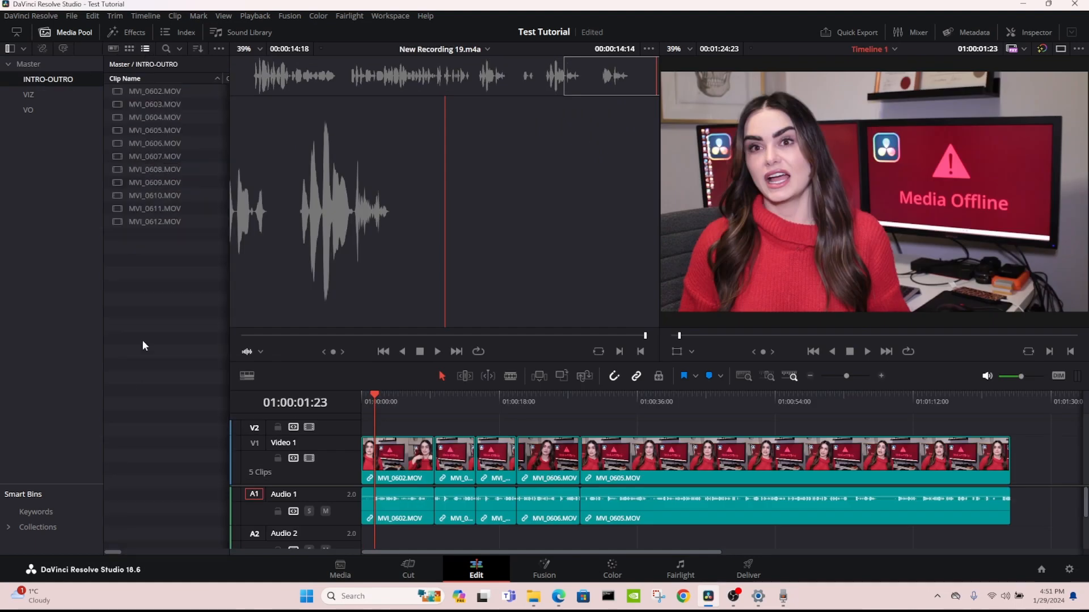
pyautogui.doubleClick(119, 91)
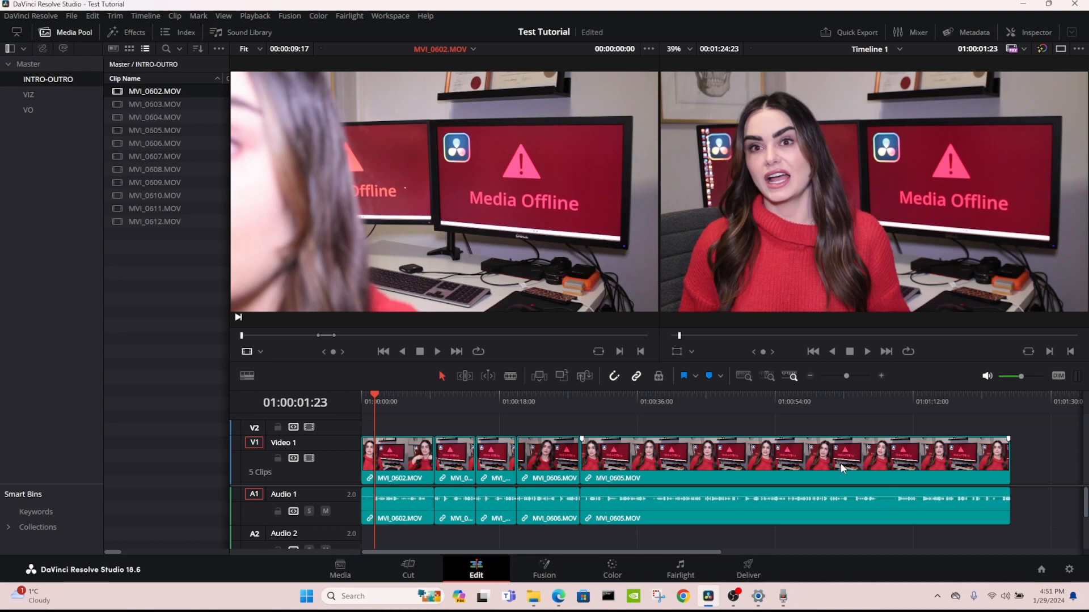
# Step: Mark MVI_0602.MOV from 00:01:25:00 to 00:01:41:24 and insert that section after the last clip on Video 1 and Audio 1
pyautogui.moveTo(350, 336); pyautogui.dragTo(382, 335)
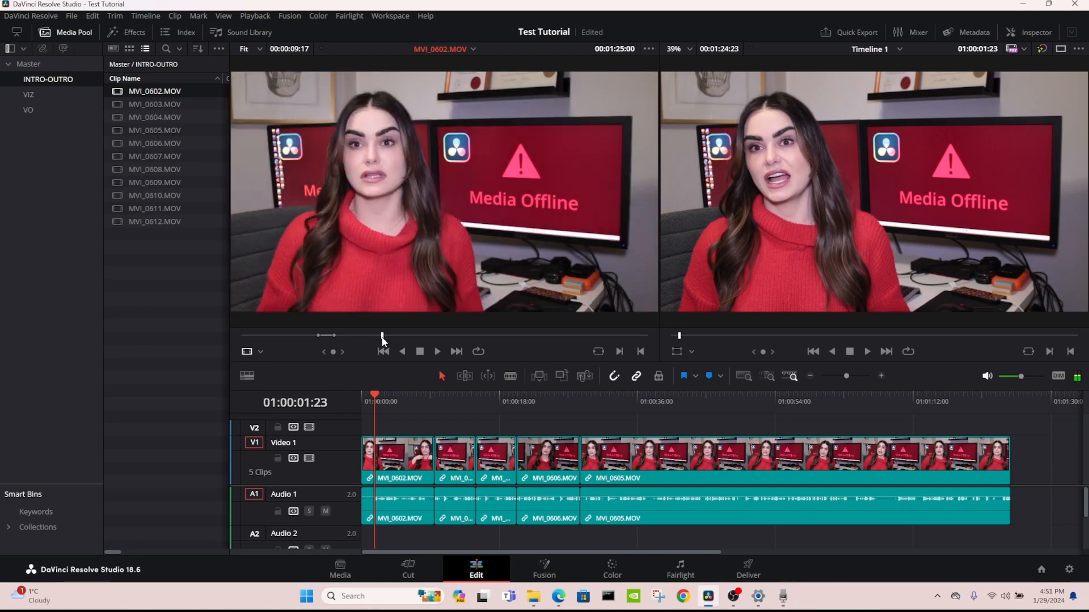
pyautogui.press('i')
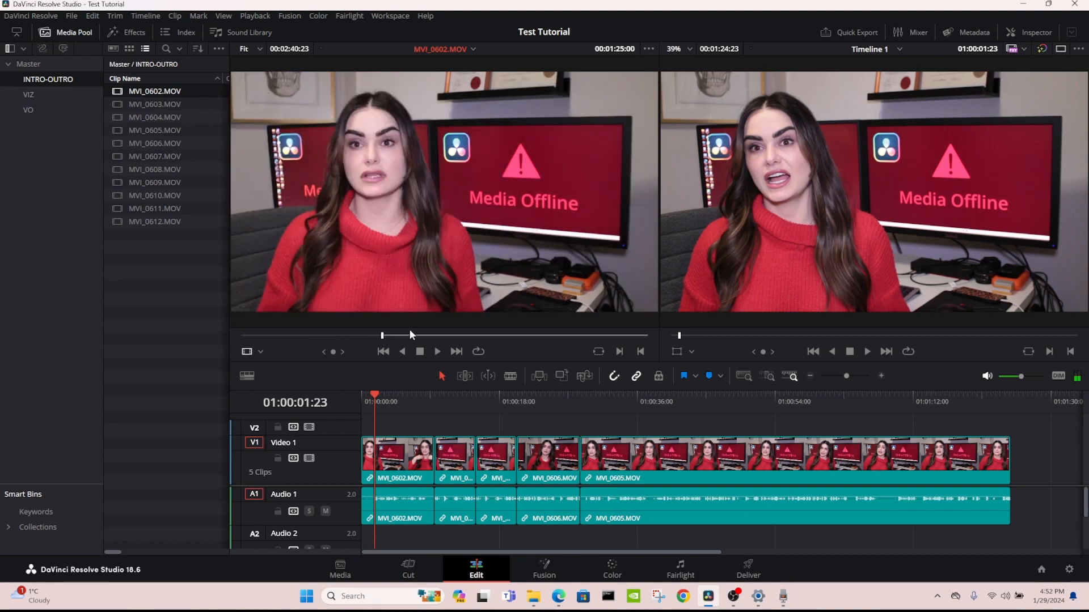
pyautogui.click(410, 334)
pyautogui.press('o')
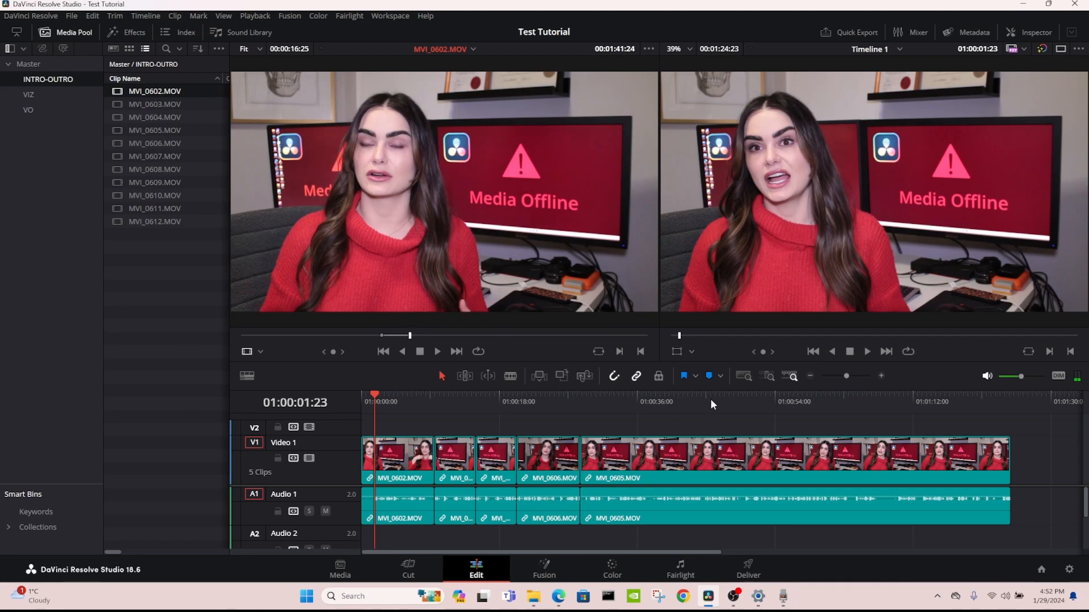
pyautogui.moveTo(711, 400); pyautogui.dragTo(575, 414)
pyautogui.press('F9')
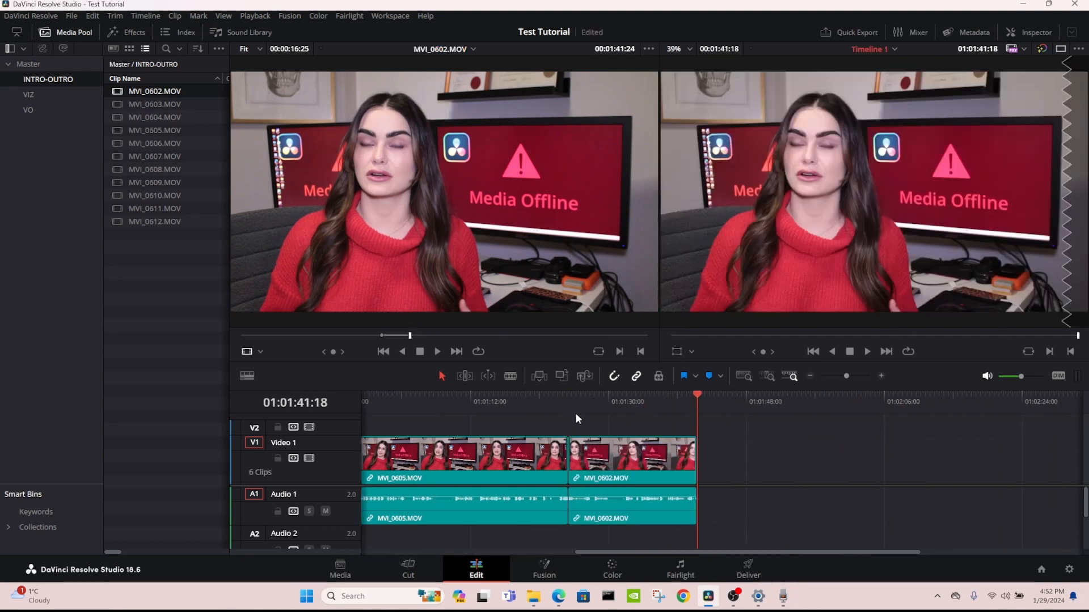
# Step: Place the marked MVI_0602.MOV section a second time at 01:01:41:18, directly after the clip just inserted
pyautogui.click(549, 396)
pyautogui.moveTo(485, 406); pyautogui.dragTo(694, 429)
pyautogui.moveTo(815, 346); pyautogui.dragTo(706, 469)
pyautogui.click(714, 397)
pyautogui.moveTo(713, 398); pyautogui.dragTo(826, 399)
# Step: Add only the video of the marked MVI_0602.MOV section to the end of Video 1, and only its audio to the end of Audio 1
pyautogui.moveTo(457, 312)
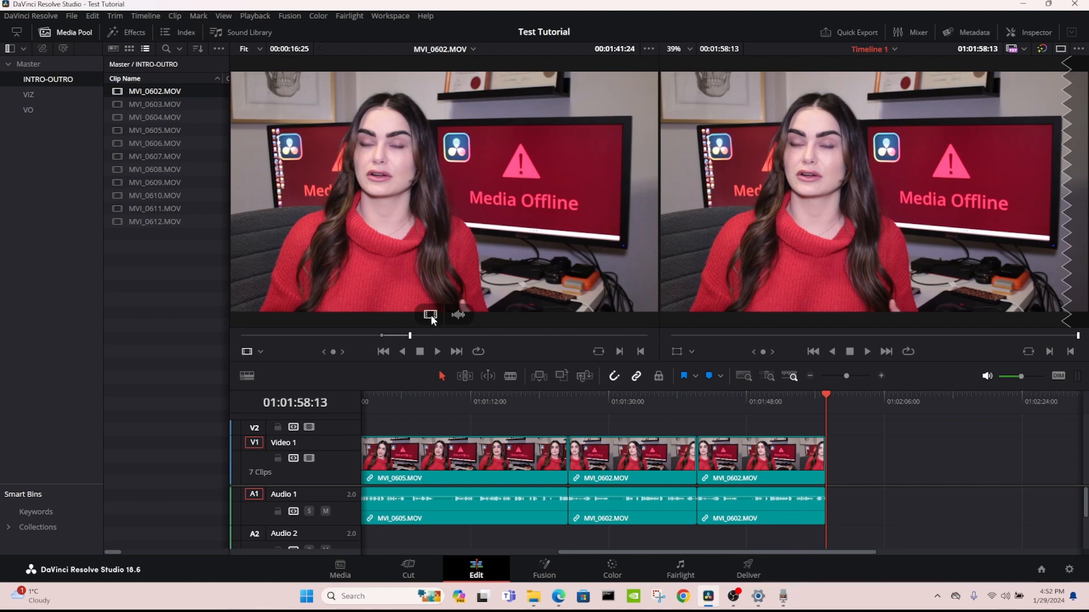
pyautogui.moveTo(430, 315); pyautogui.dragTo(902, 460)
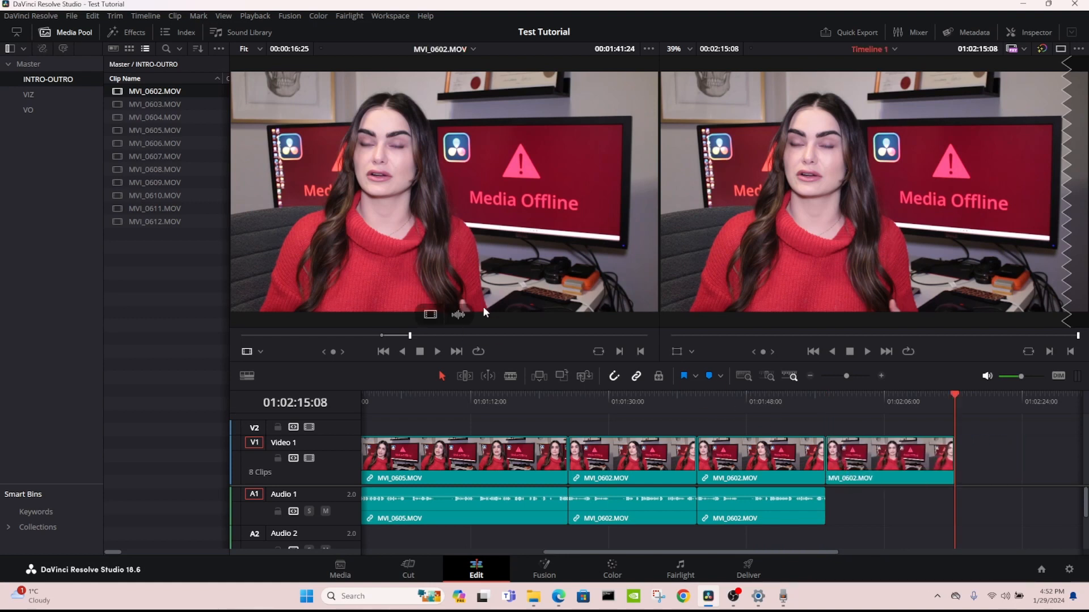
pyautogui.moveTo(461, 316); pyautogui.dragTo(819, 503)
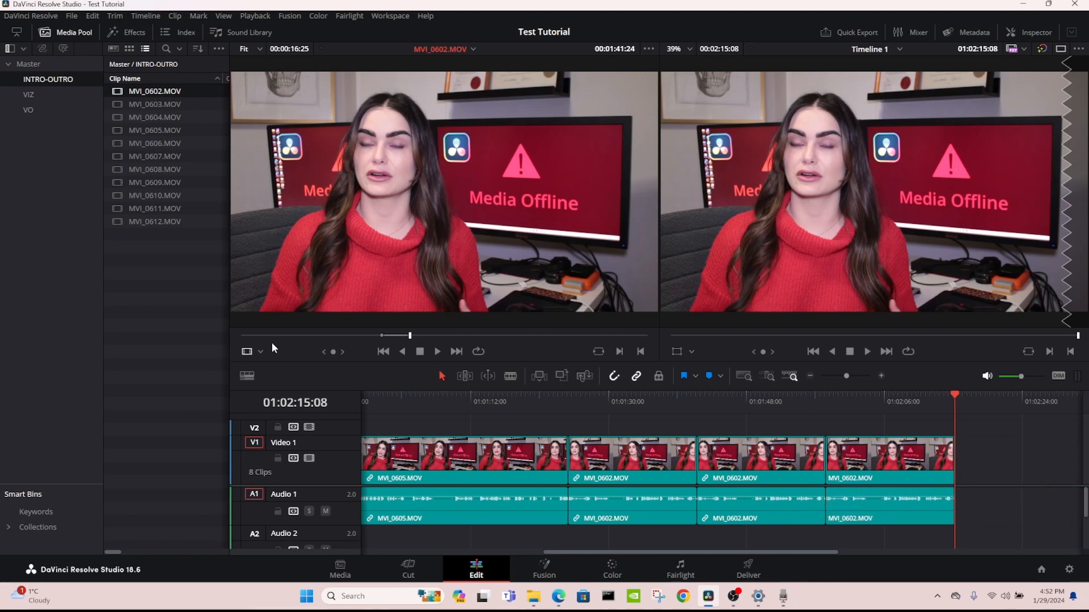
# Step: Choose the filmstrip display for video clips and adjust the video track height in the timeline view options
pyautogui.moveTo(267, 351)
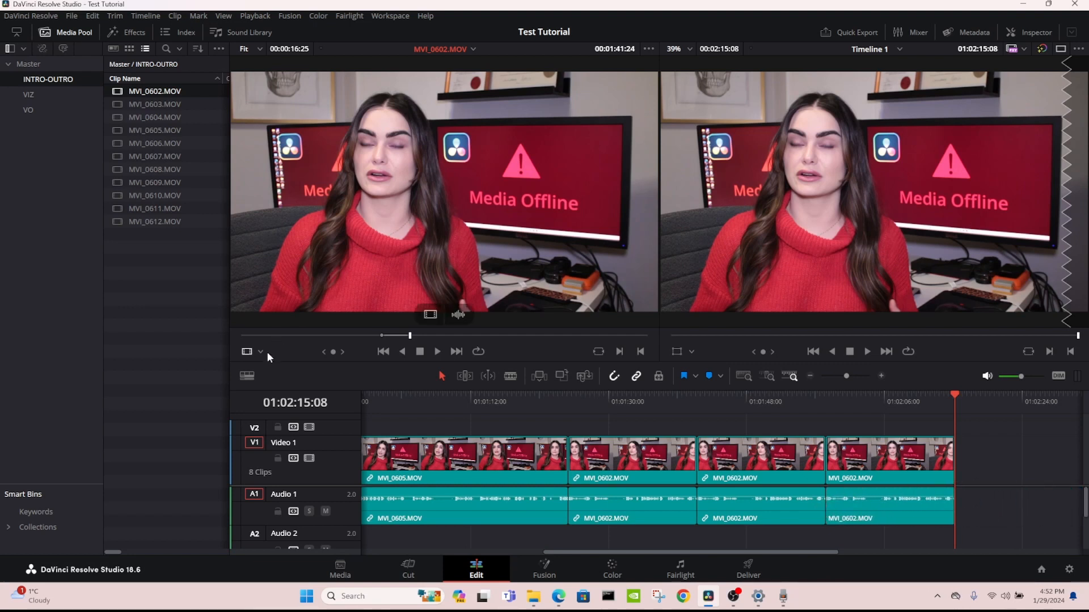
pyautogui.click(248, 377)
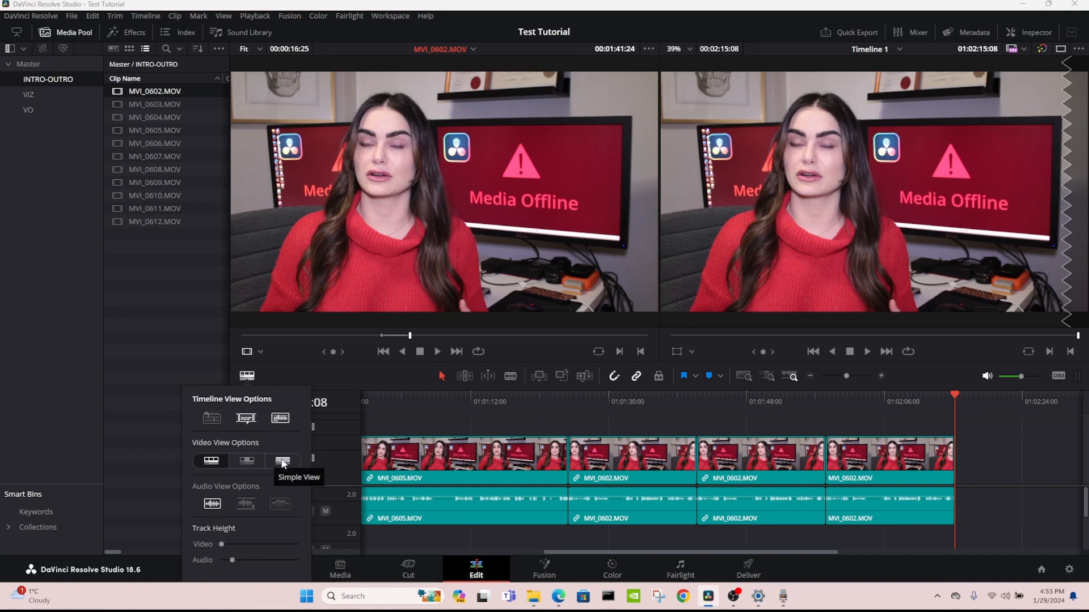
pyautogui.click(206, 462)
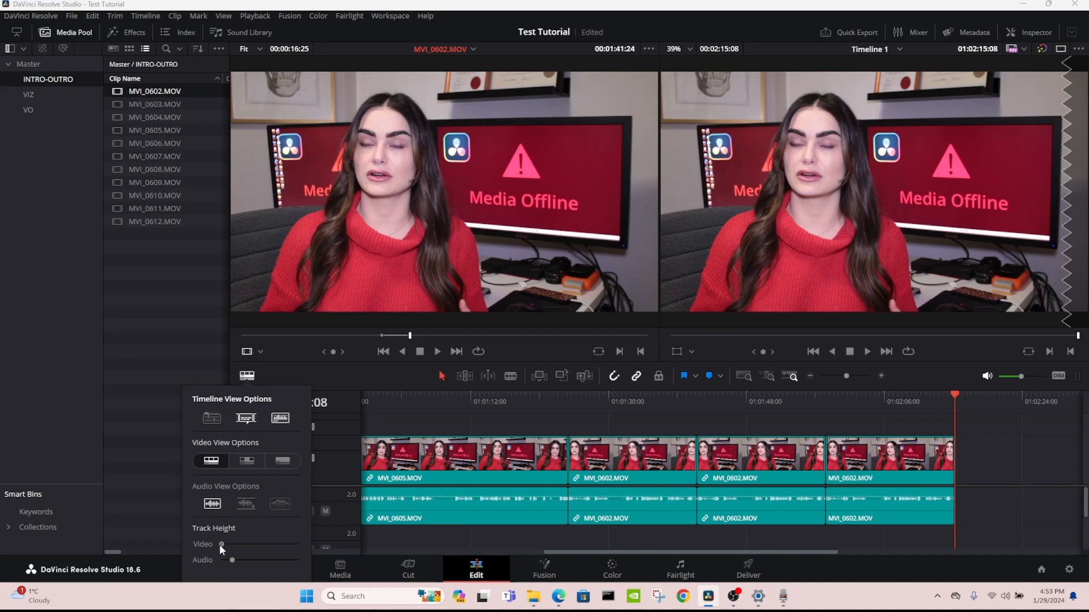
pyautogui.moveTo(221, 545)
pyautogui.mouseDown()
pyautogui.moveTo(280, 549)
pyautogui.moveTo(237, 543)
pyautogui.moveTo(240, 559)
pyautogui.moveTo(257, 559)
pyautogui.moveTo(235, 560)
pyautogui.mouseUp()
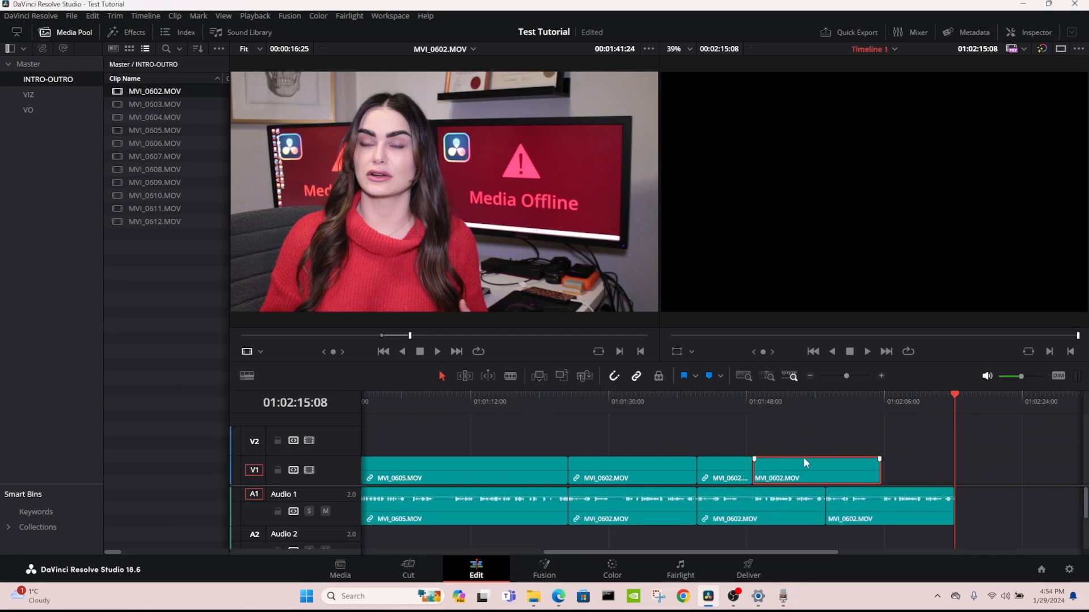
# Step: Move the last, video-only MVI_0602.MOV clip earlier on Video 1 so it overwrites the preceding clip
pyautogui.moveTo(804, 457); pyautogui.dragTo(747, 480)
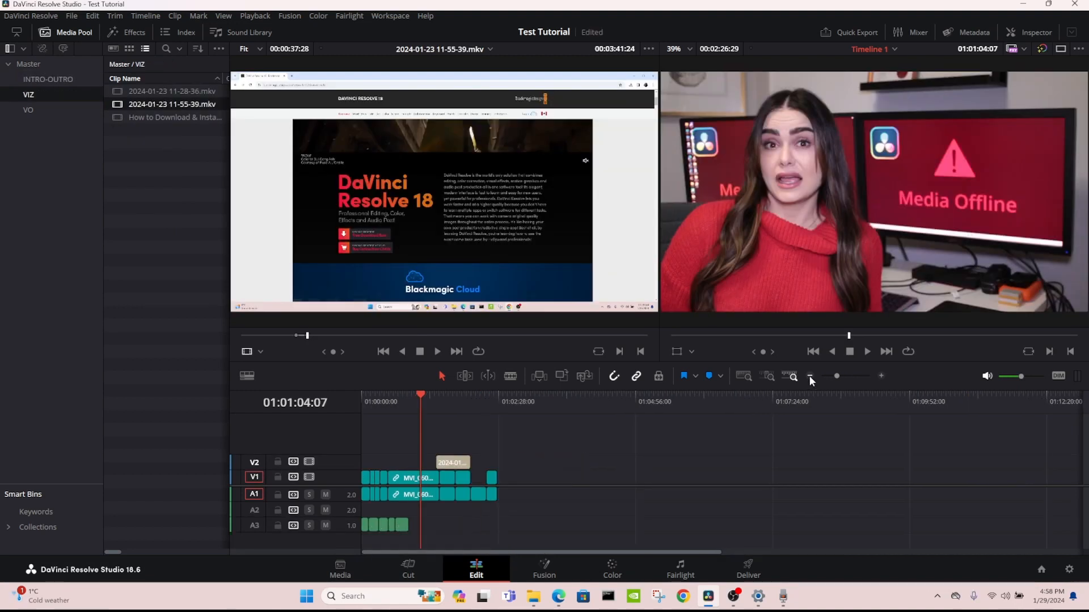
# Step: Examine Timeline 1 at several zoom levels, from the whole sequence to the clips around the playhead
pyautogui.click(810, 376)
pyautogui.click(809, 376)
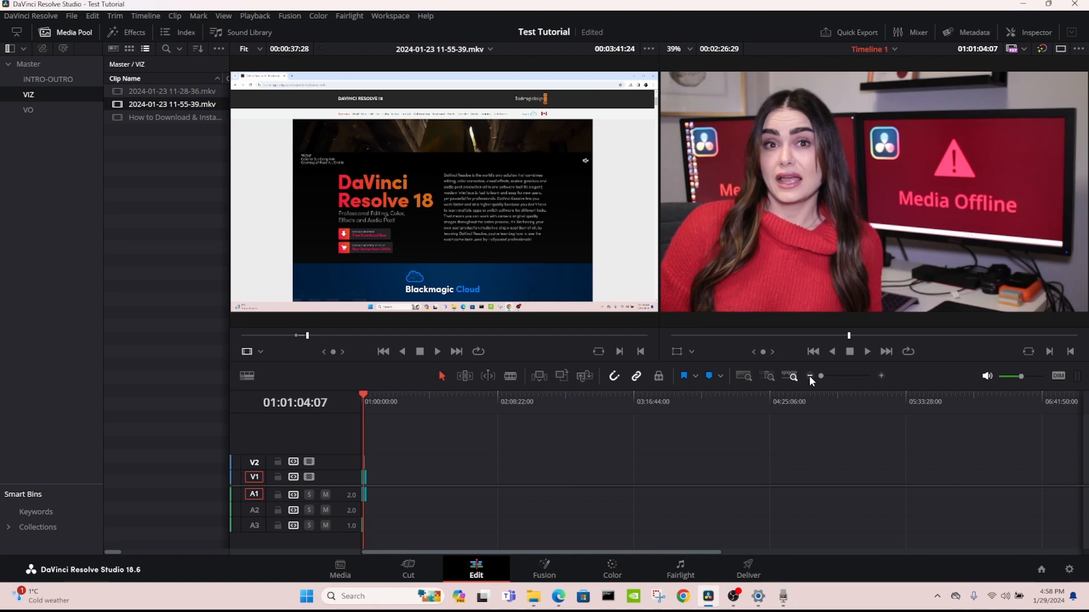
pyautogui.click(881, 376)
pyautogui.click(880, 376)
pyautogui.click(881, 376)
pyautogui.click(880, 376)
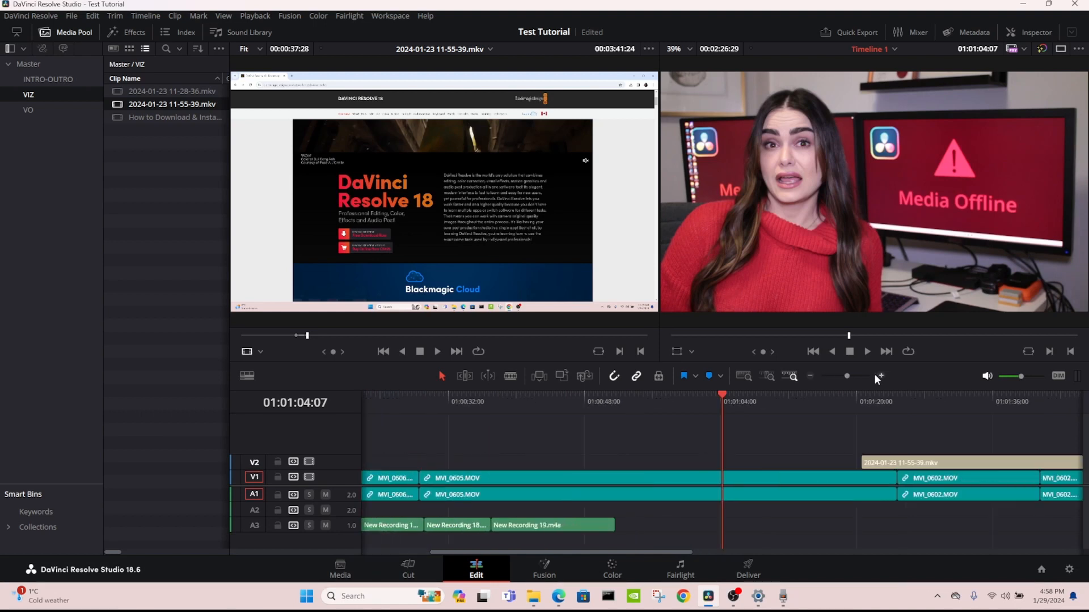
pyautogui.click(809, 376)
pyautogui.click(809, 376)
pyautogui.click(809, 375)
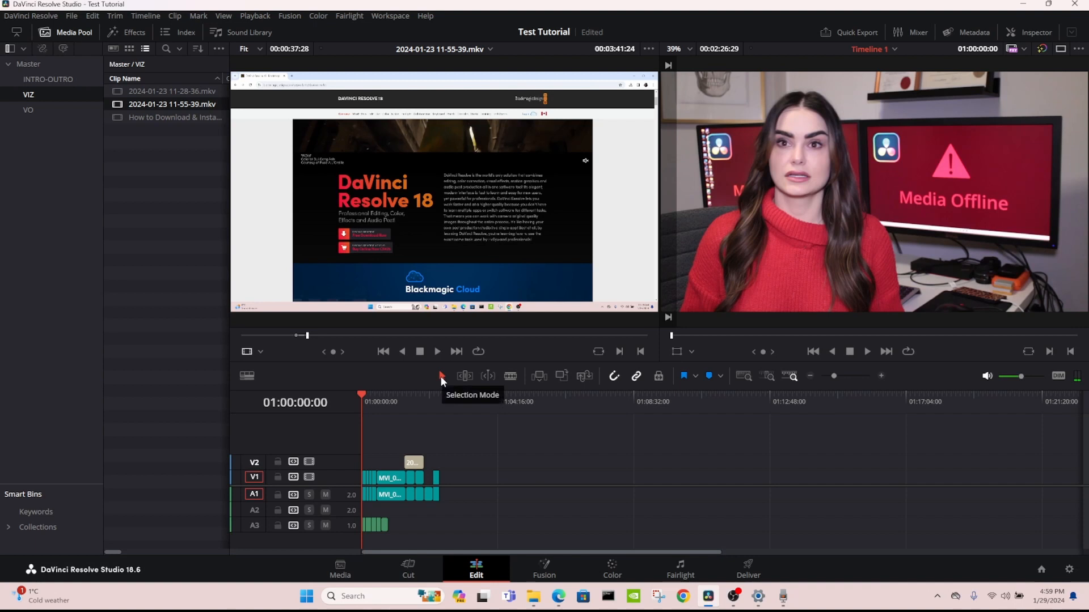
# Step: Use the Blade tool and the split command to cut the long MVI_0605.MOV clip at 01:00:51:19 and 01:01:02:16
pyautogui.click(510, 376)
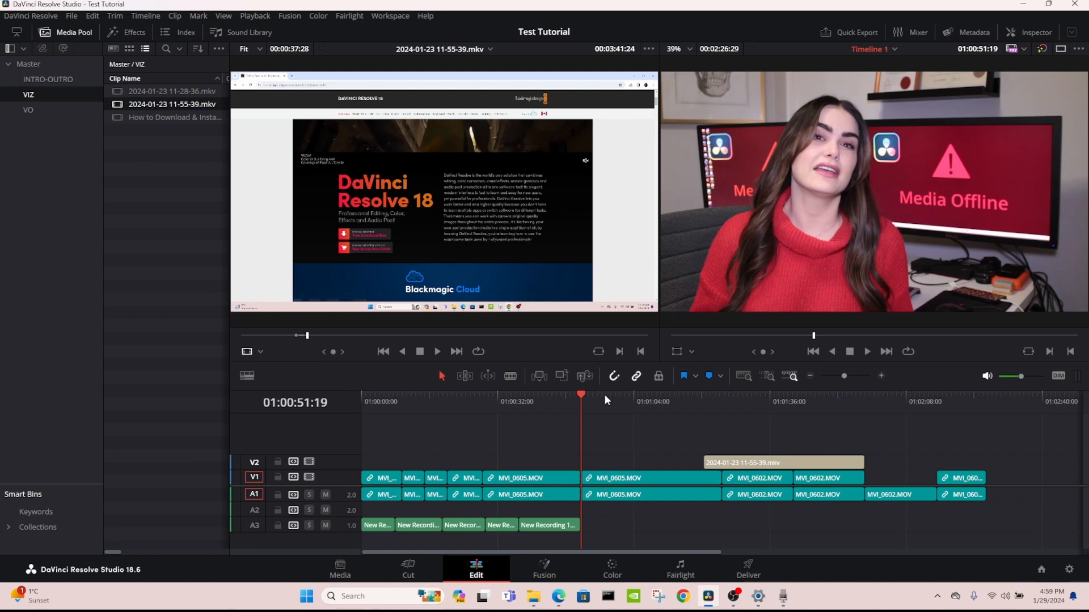
pyautogui.moveTo(603, 395); pyautogui.dragTo(627, 397)
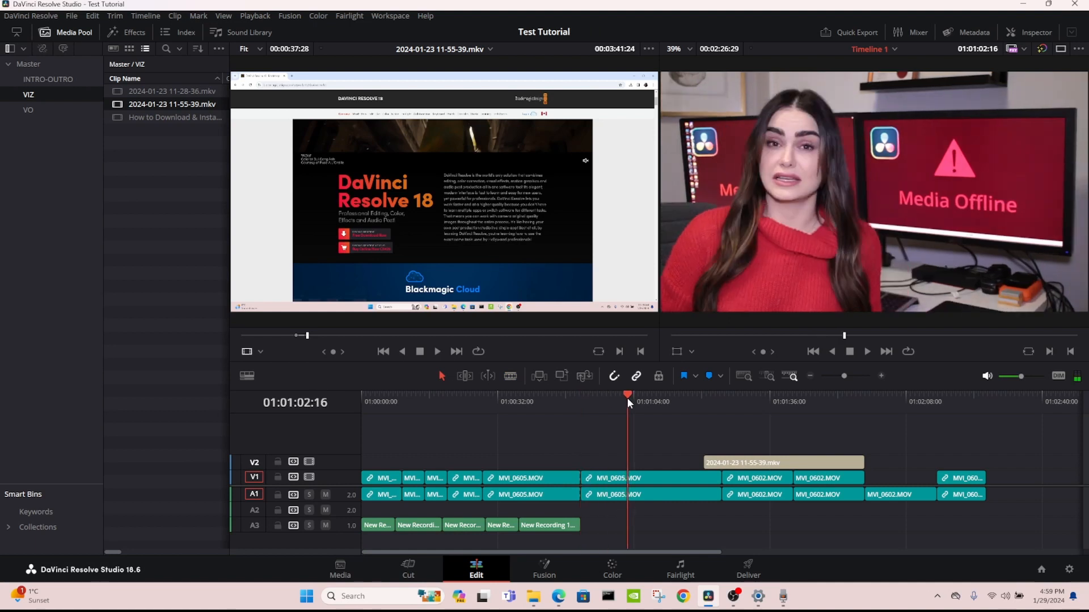
pyautogui.press('F9')
pyautogui.hotkey('ctrl', 'z')
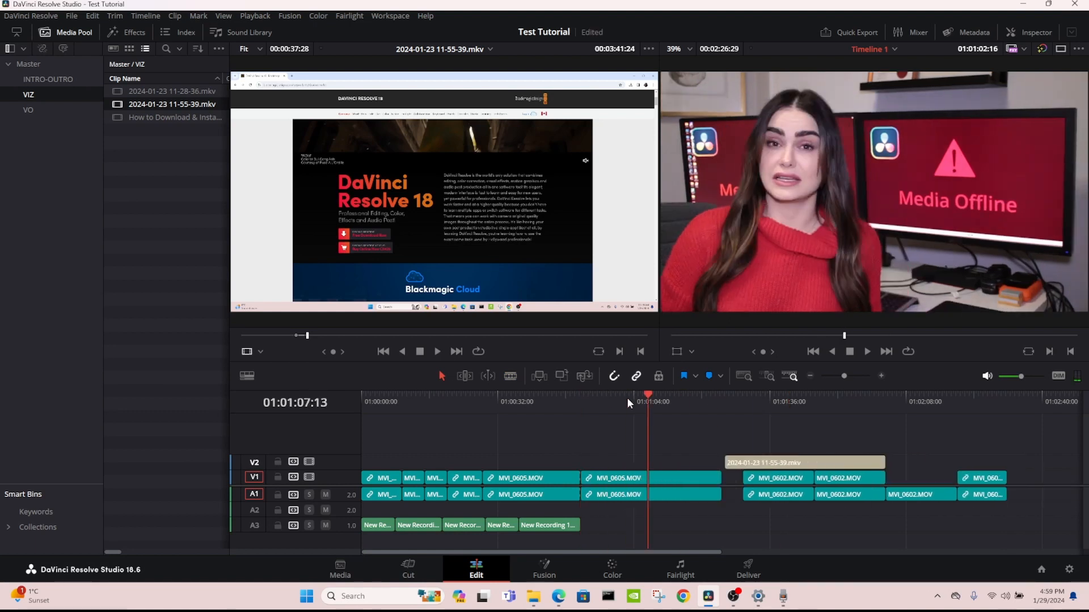
pyautogui.hotkey('ctrl', 'b')
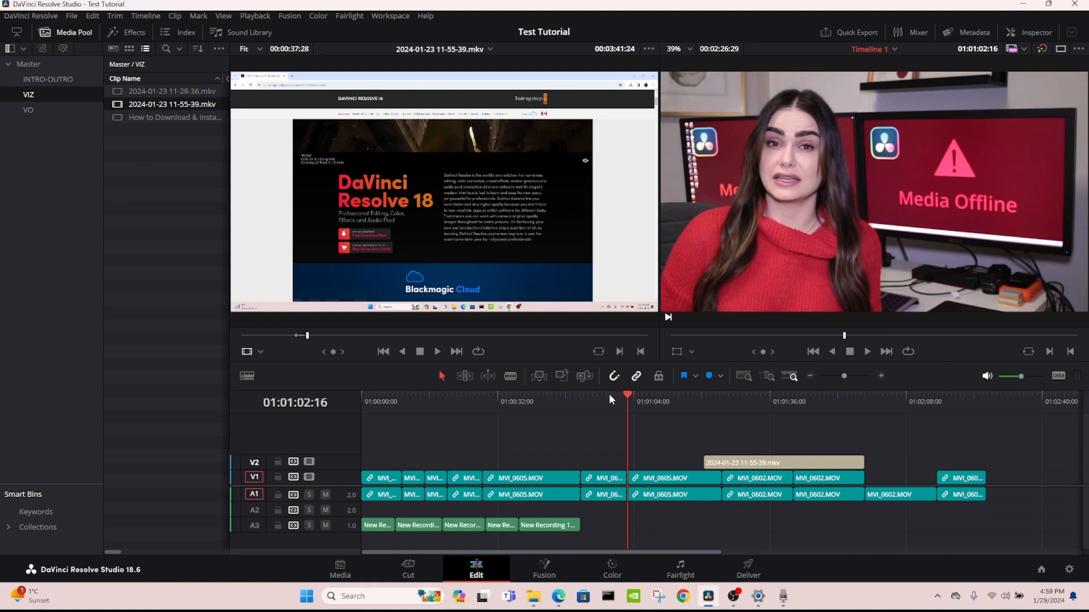
pyautogui.click(608, 394)
pyautogui.click(625, 396)
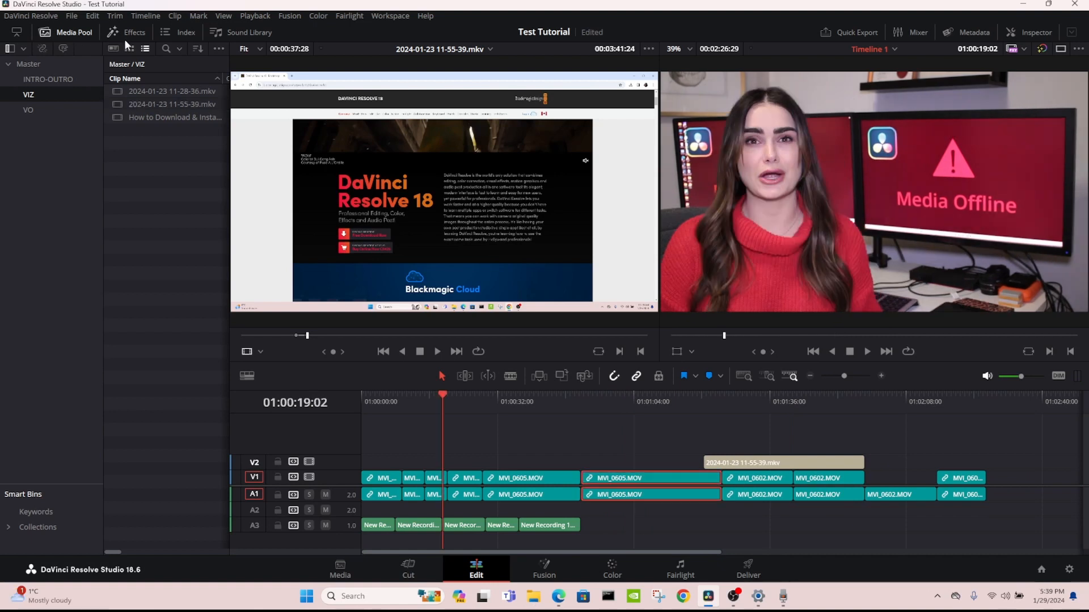
# Step: Open the effects library and view the remaining channels in the Mixer
pyautogui.click(132, 36)
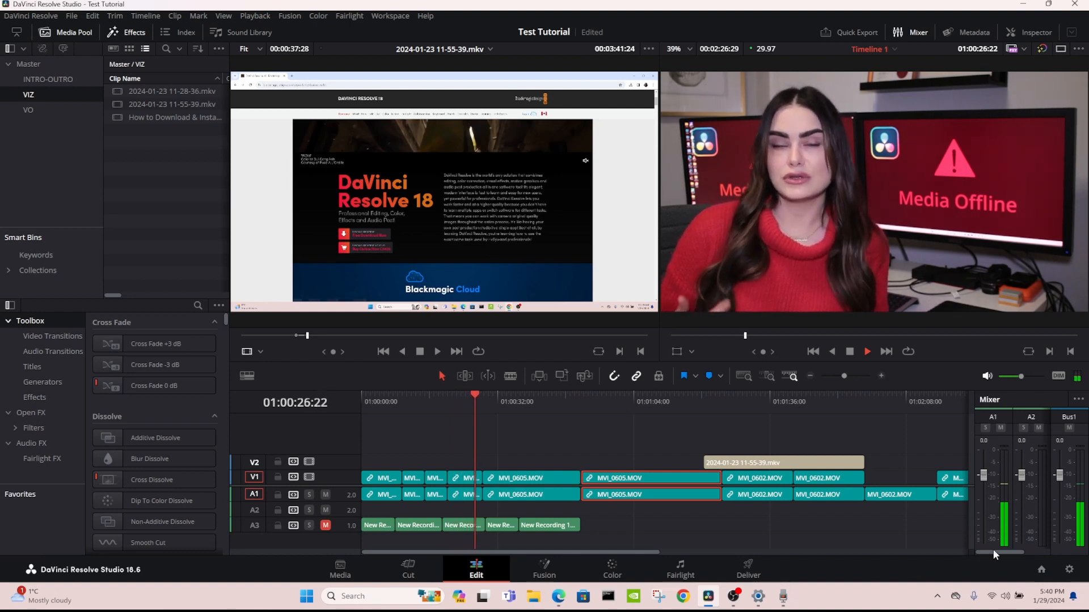
pyautogui.moveTo(993, 549)
pyautogui.mouseDown()
pyautogui.moveTo(1016, 551)
pyautogui.moveTo(976, 552)
pyautogui.moveTo(1032, 546)
pyautogui.moveTo(969, 546)
pyautogui.moveTo(1003, 545)
pyautogui.mouseUp()
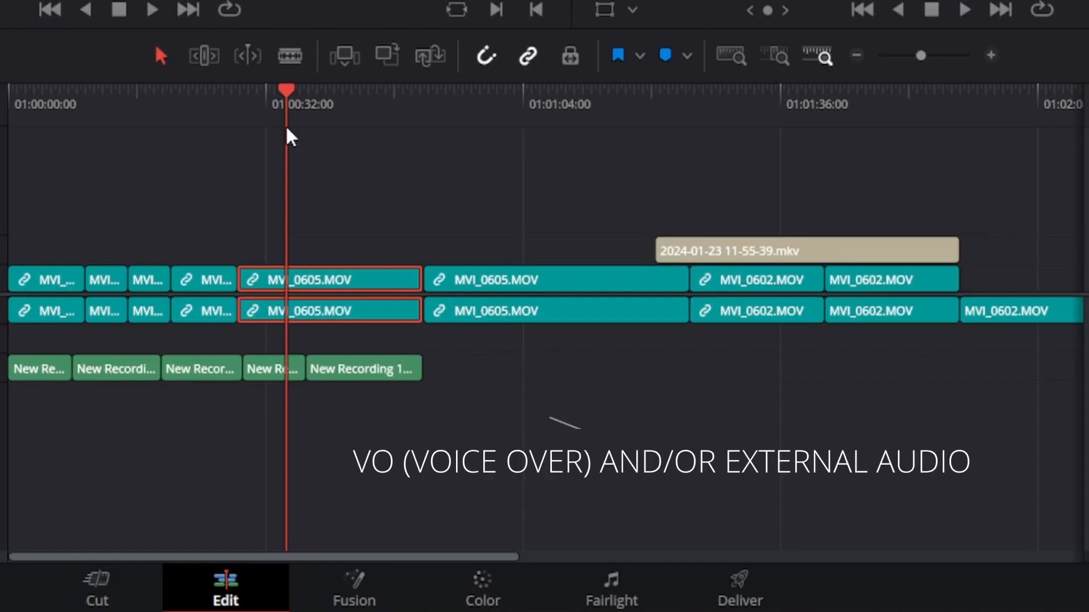